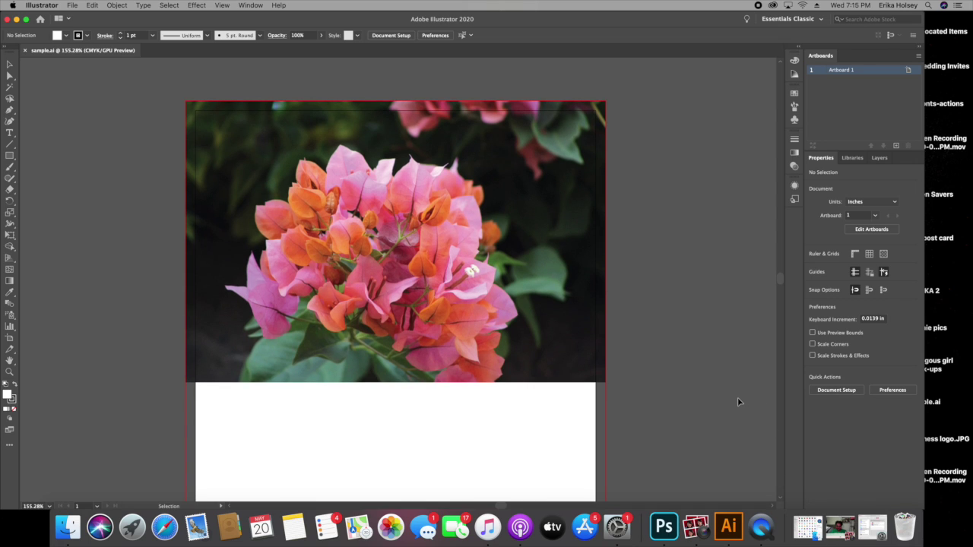
# Draw a rectangle about 0.70 by 1.60 in below the flower photo's left end and fill it with sampled petal pink
pyautogui.scroll(-3, 737, 402)
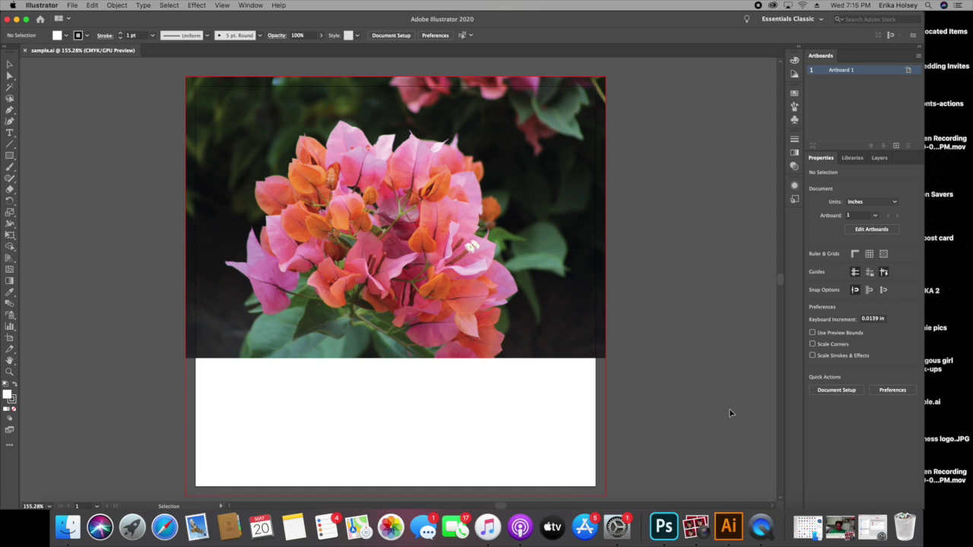
pyautogui.click(9, 157)
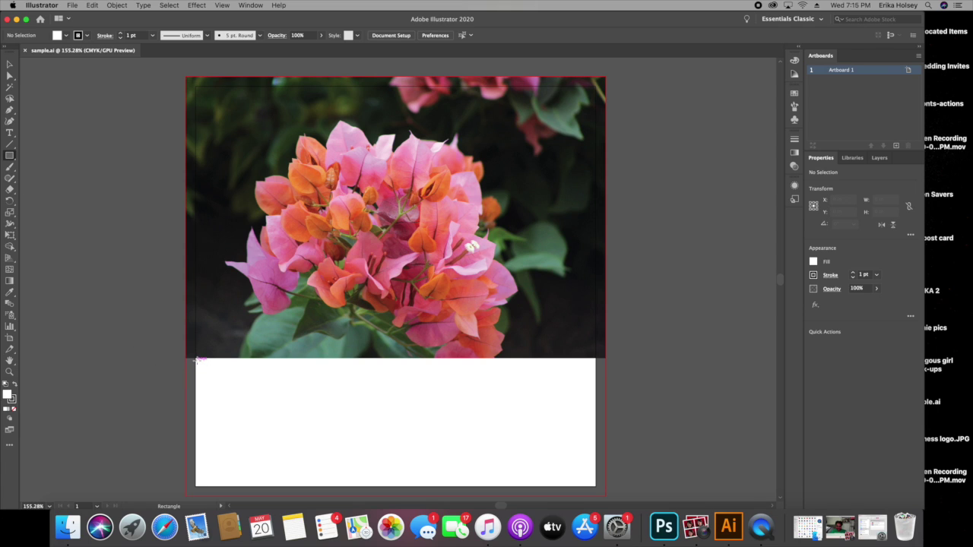
pyautogui.moveTo(196, 359); pyautogui.dragTo(251, 487)
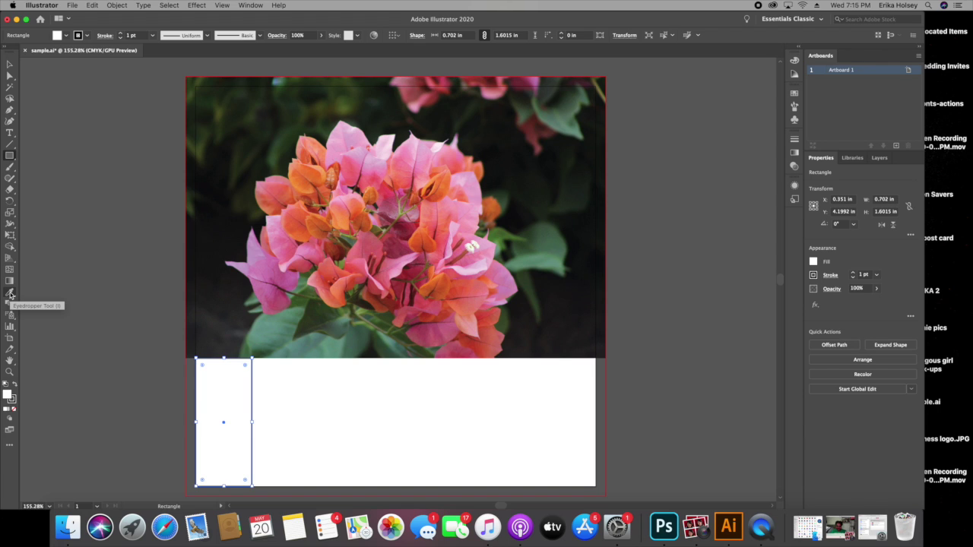
pyautogui.click(10, 293)
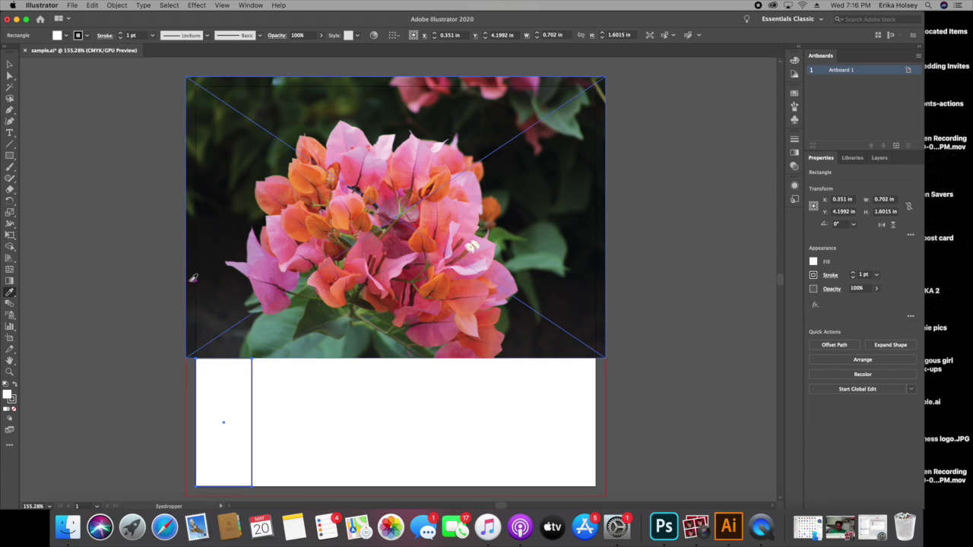
pyautogui.click(268, 267)
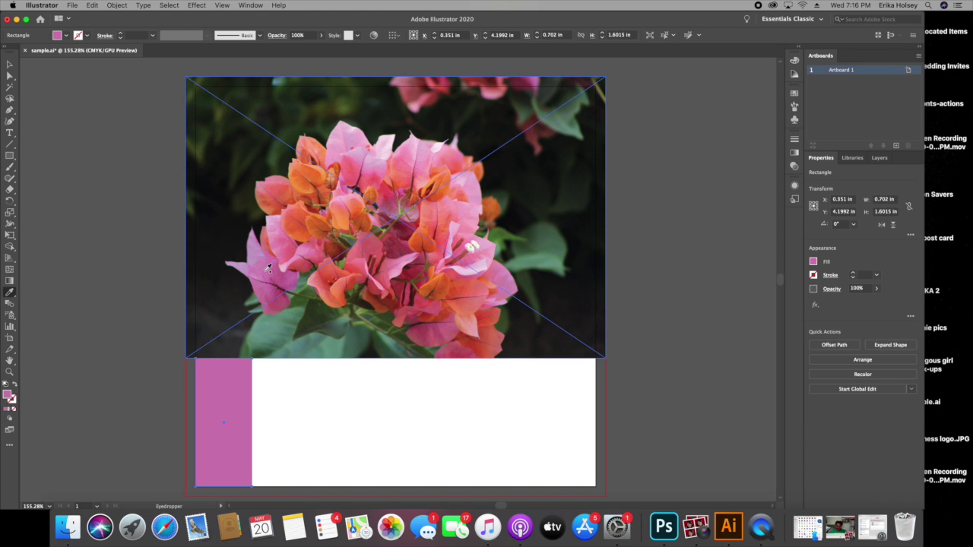
# Expand Layer 1, lock the linked flower photo, and return to the rectangle's properties
pyautogui.click(883, 159)
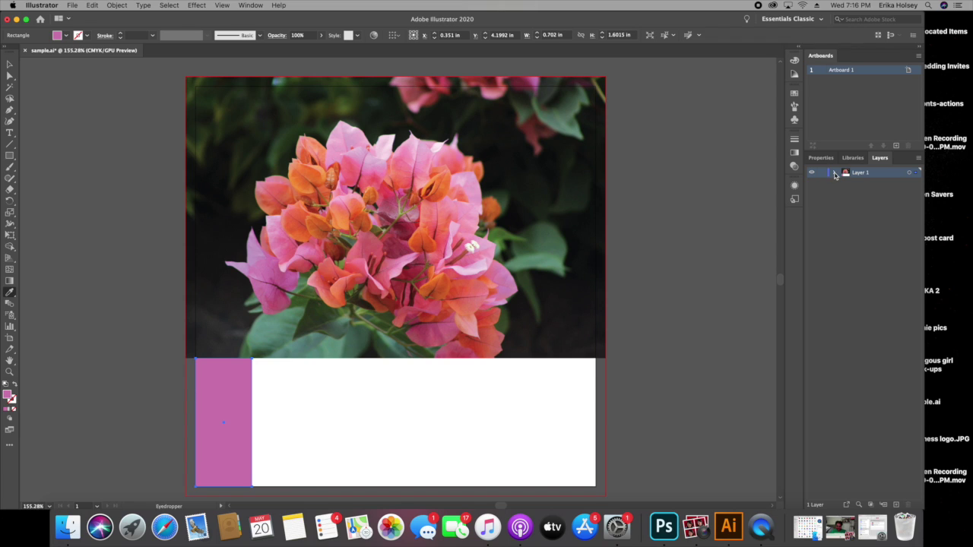
pyautogui.click(821, 193)
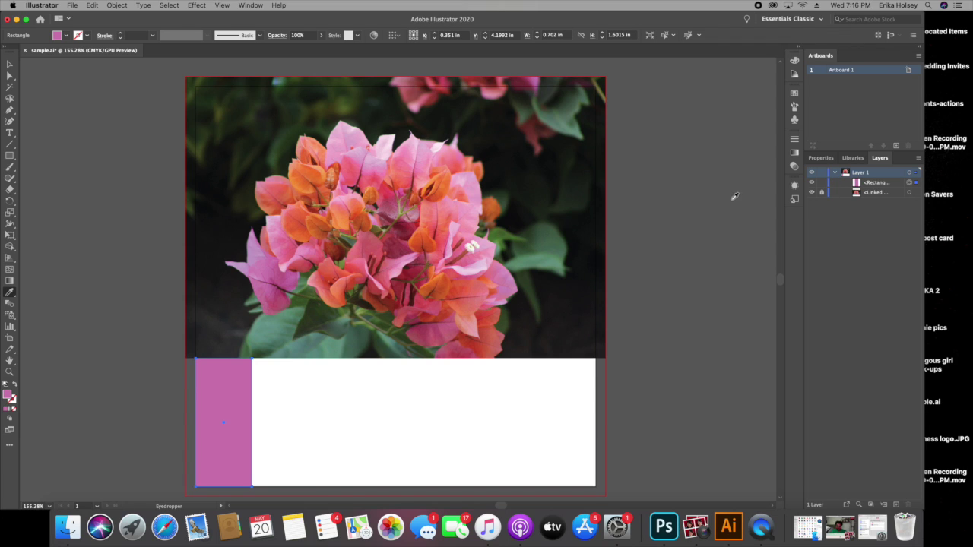
pyautogui.click(821, 158)
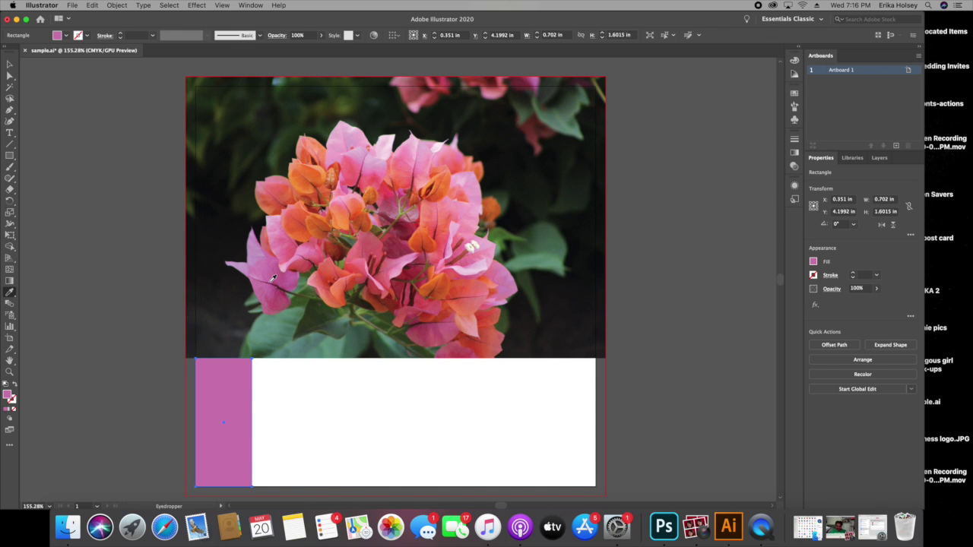
# Sample several petal and leaf colors from the photo with the Eyedropper, finishing with a coral-orange fill on the rectangle
pyautogui.click(284, 240)
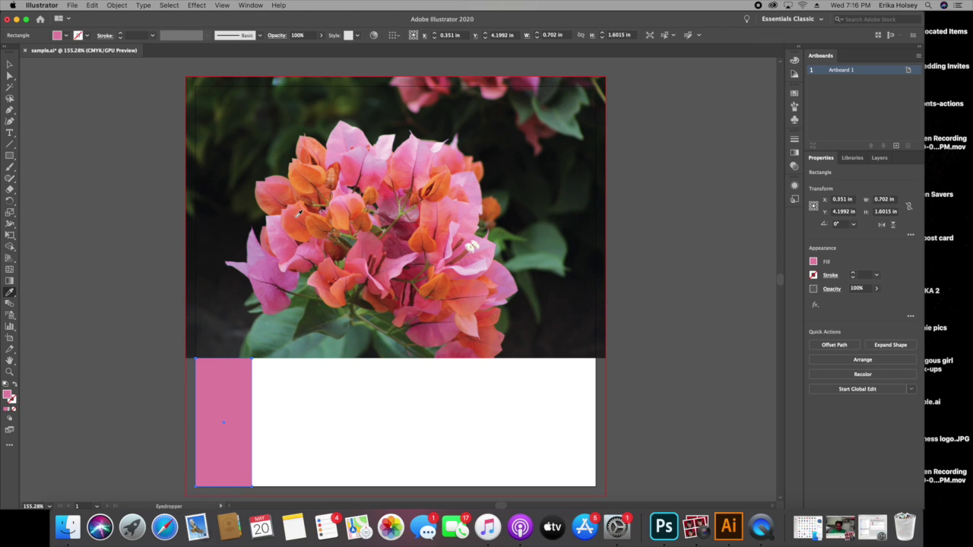
pyautogui.click(299, 214)
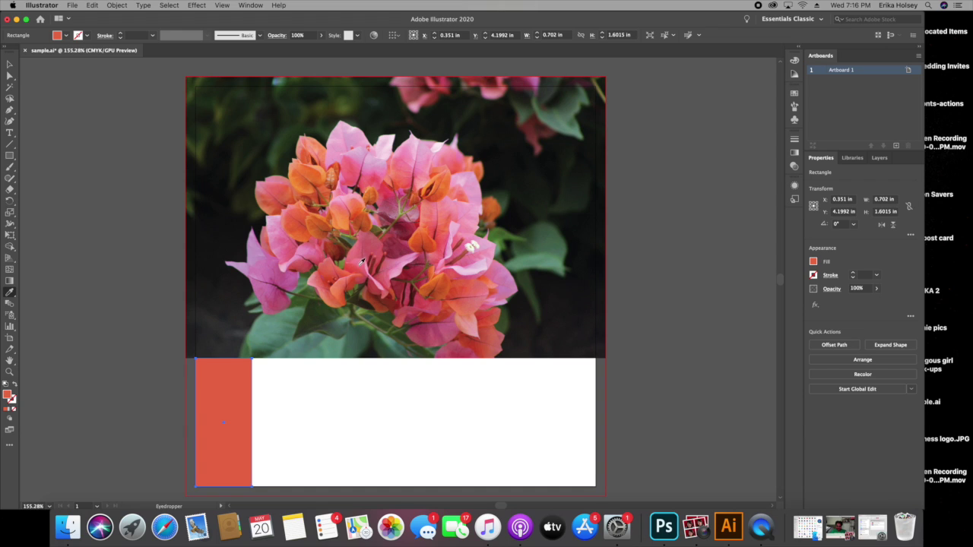
pyautogui.click(348, 327)
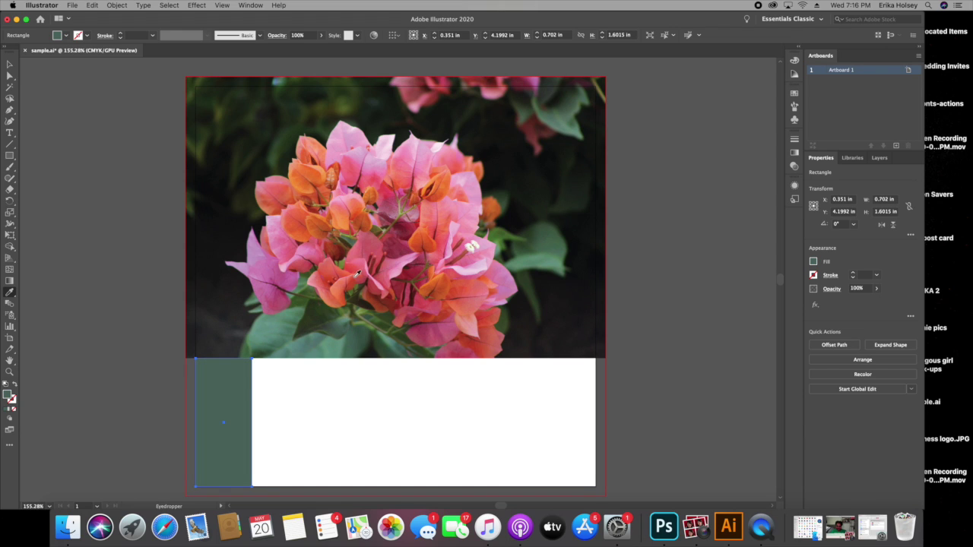
pyautogui.click(354, 273)
pyautogui.click(351, 210)
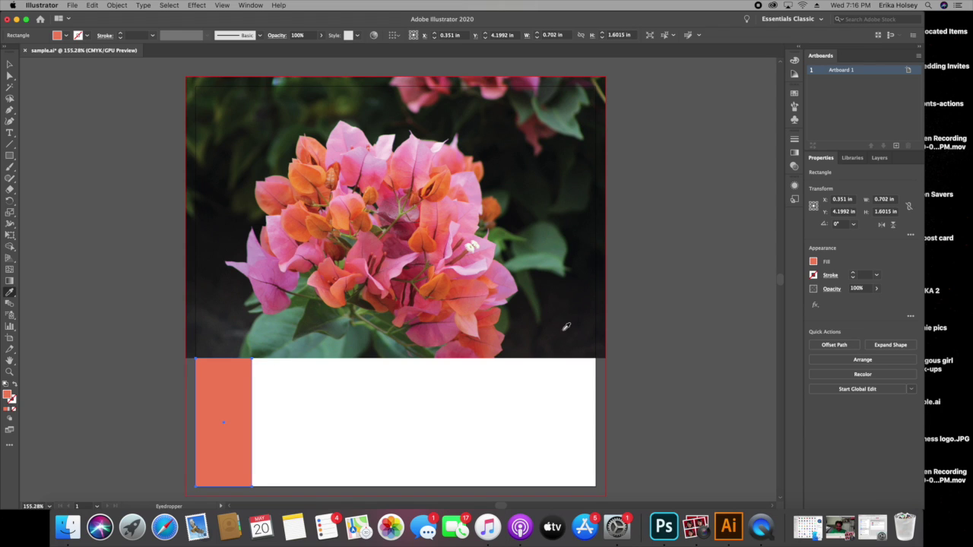
pyautogui.click(813, 263)
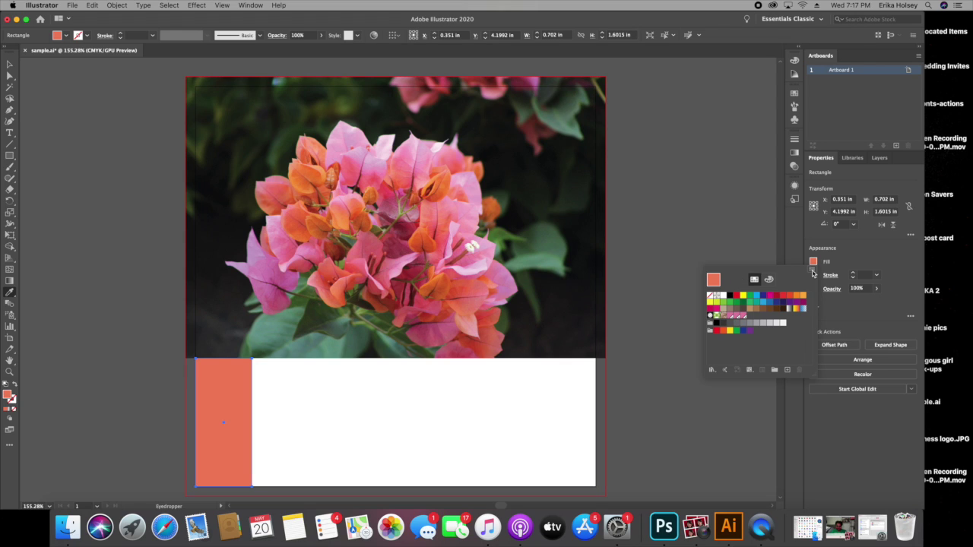
pyautogui.click(812, 272)
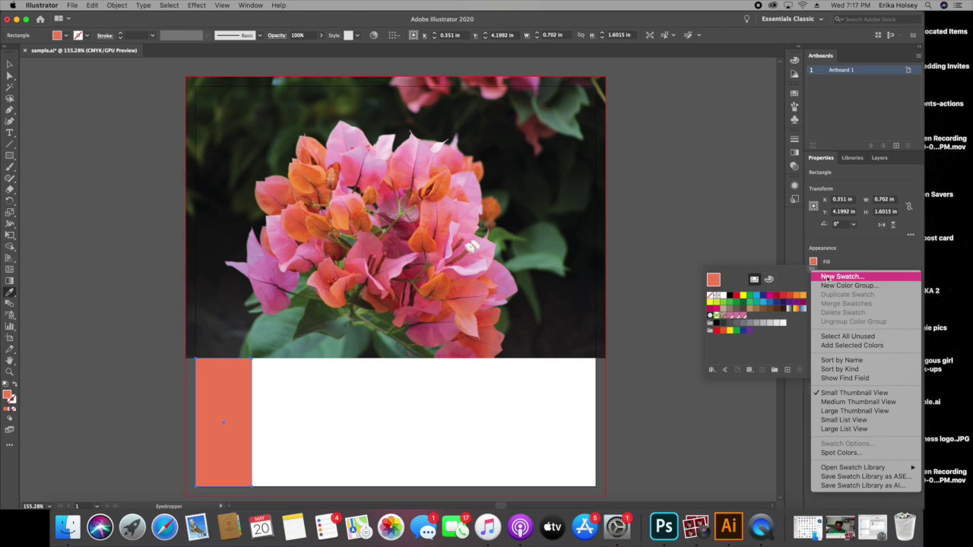
pyautogui.click(827, 278)
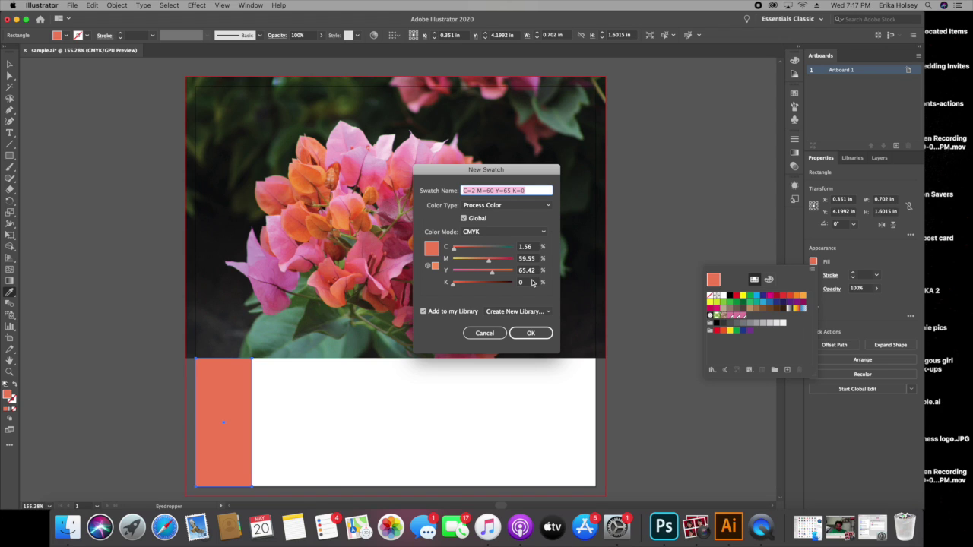
pyautogui.click(493, 233)
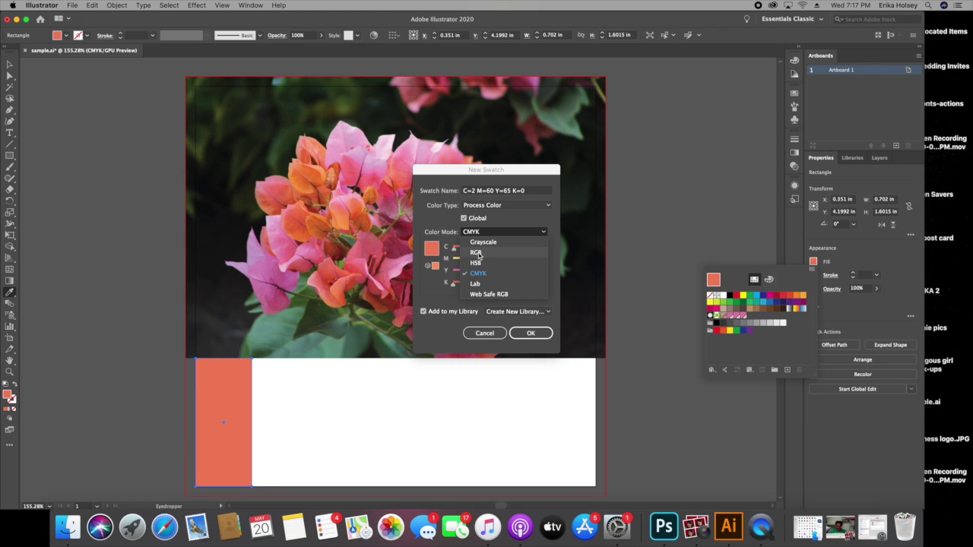
pyautogui.click(478, 254)
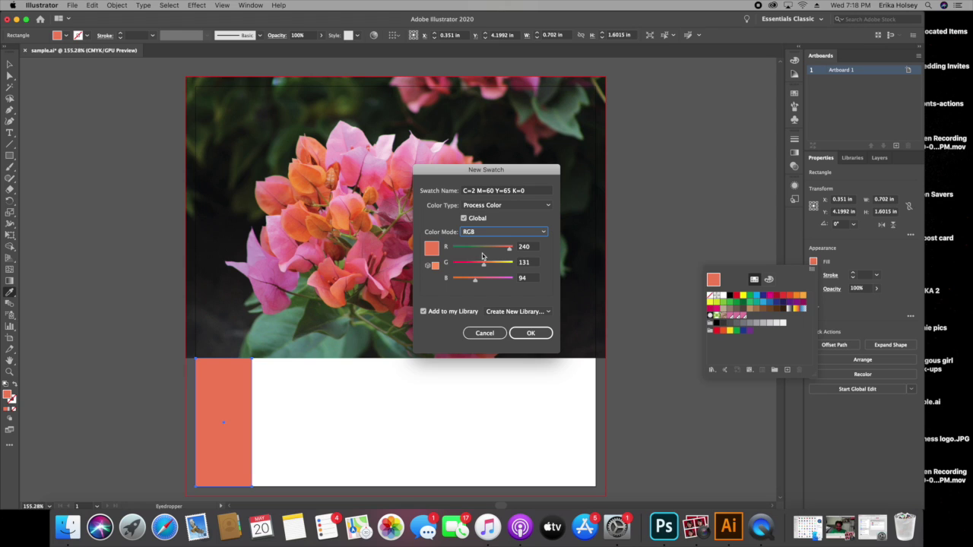
pyautogui.click(486, 234)
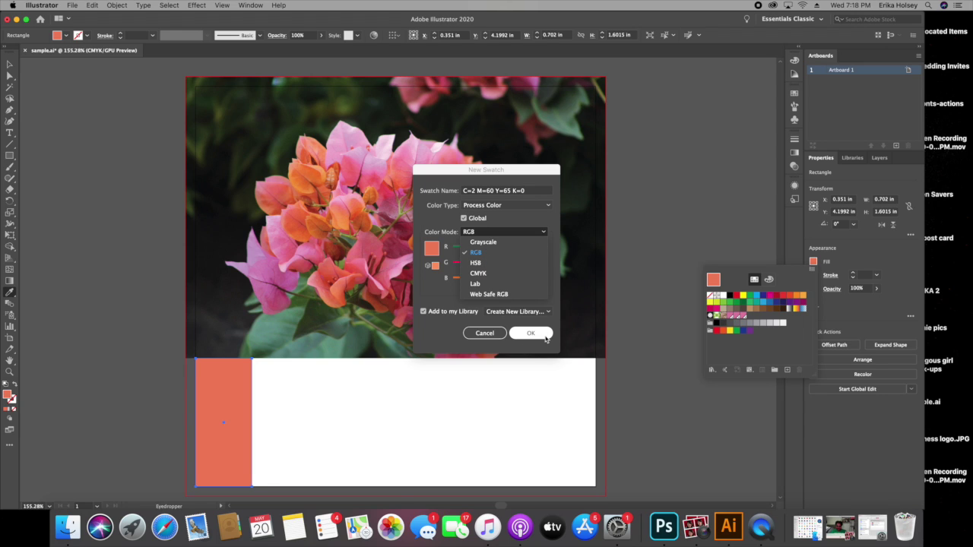
pyautogui.click(479, 253)
pyautogui.click(423, 312)
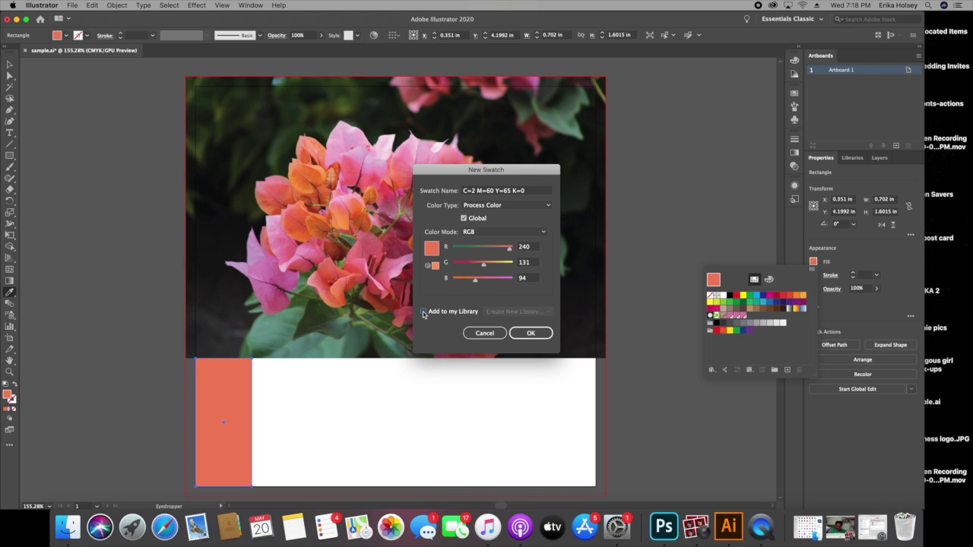
pyautogui.click(423, 313)
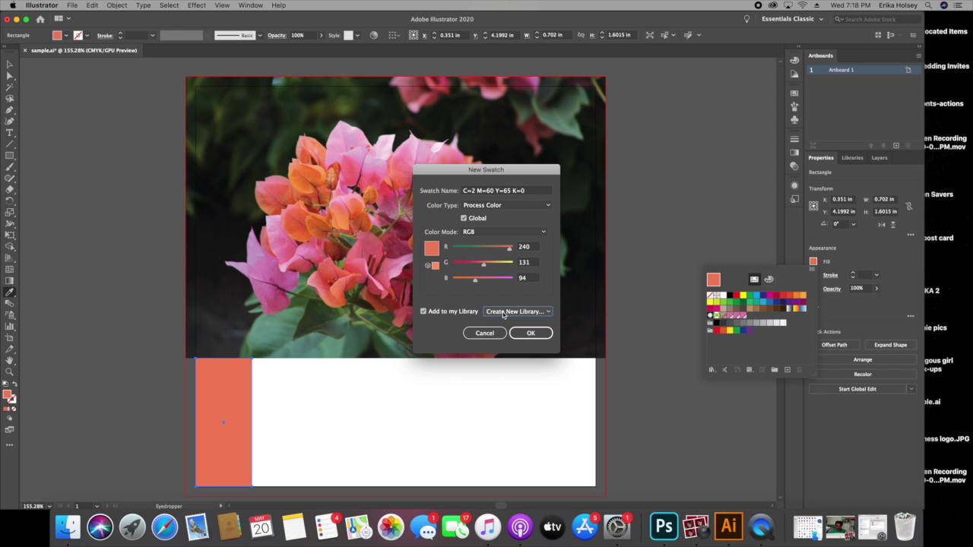
pyautogui.click(491, 335)
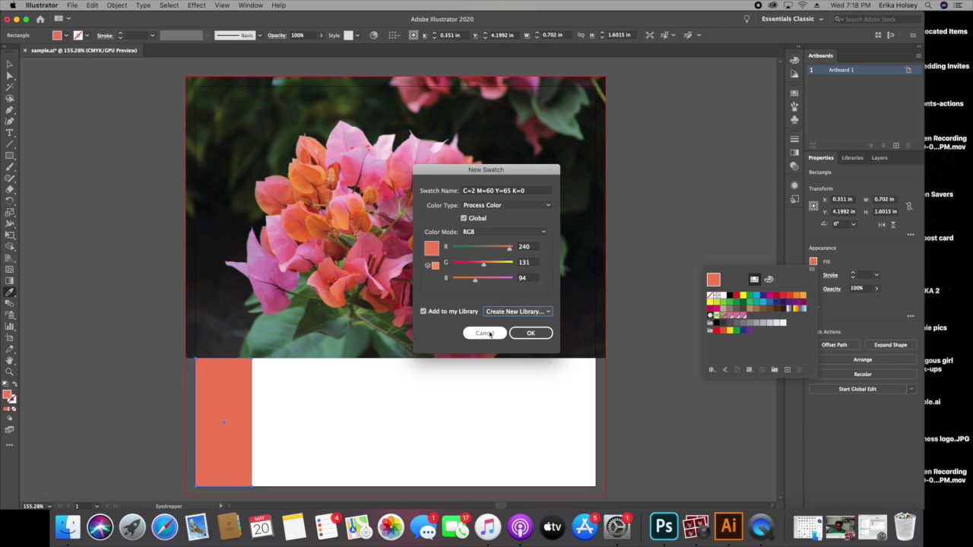
pyautogui.click(523, 234)
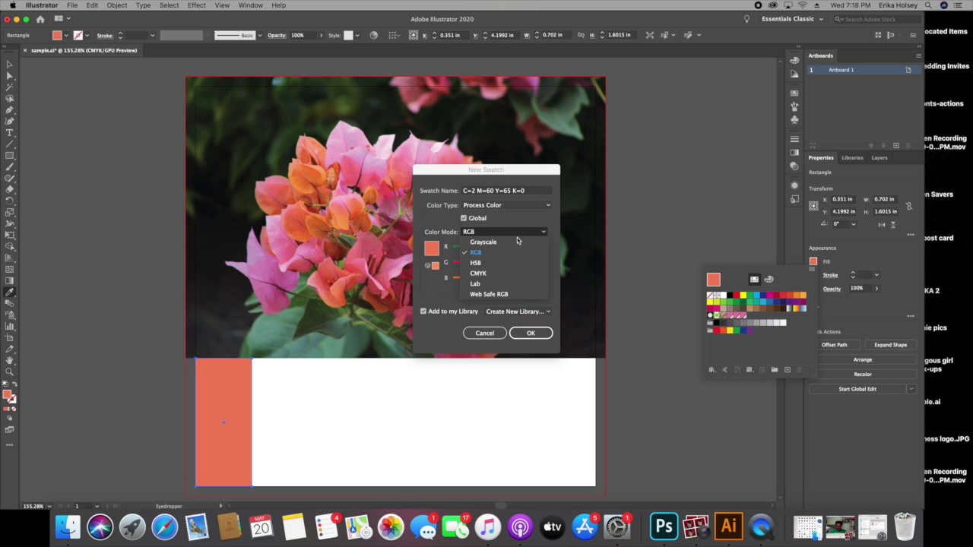
pyautogui.click(479, 274)
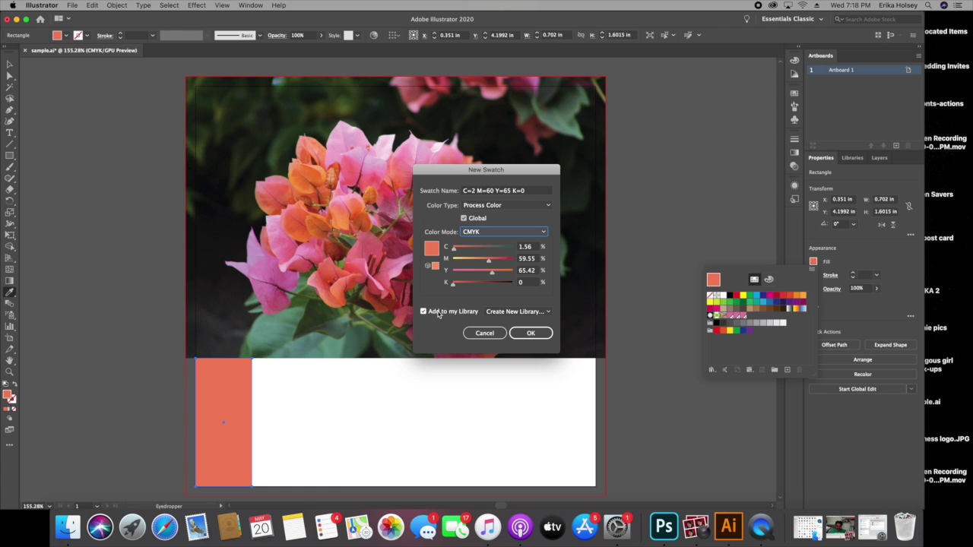
pyautogui.click(517, 313)
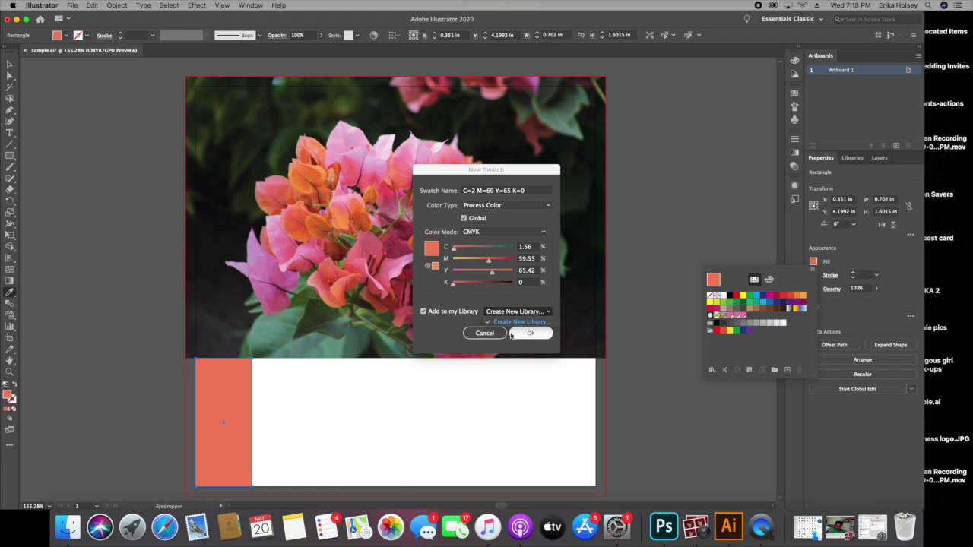
pyautogui.click(499, 334)
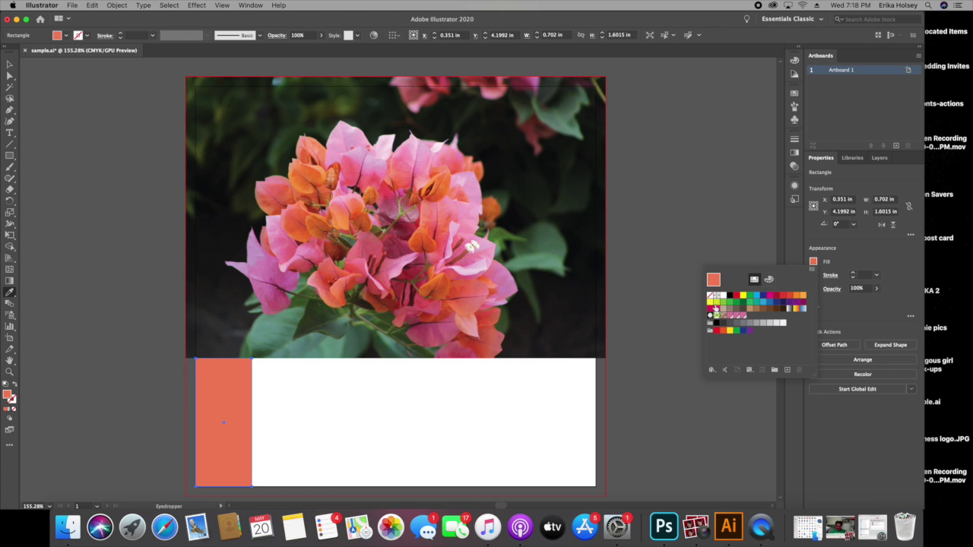
# Save the coral fill as a global CMYK process-color swatch and add it to a newly created library
pyautogui.click(812, 270)
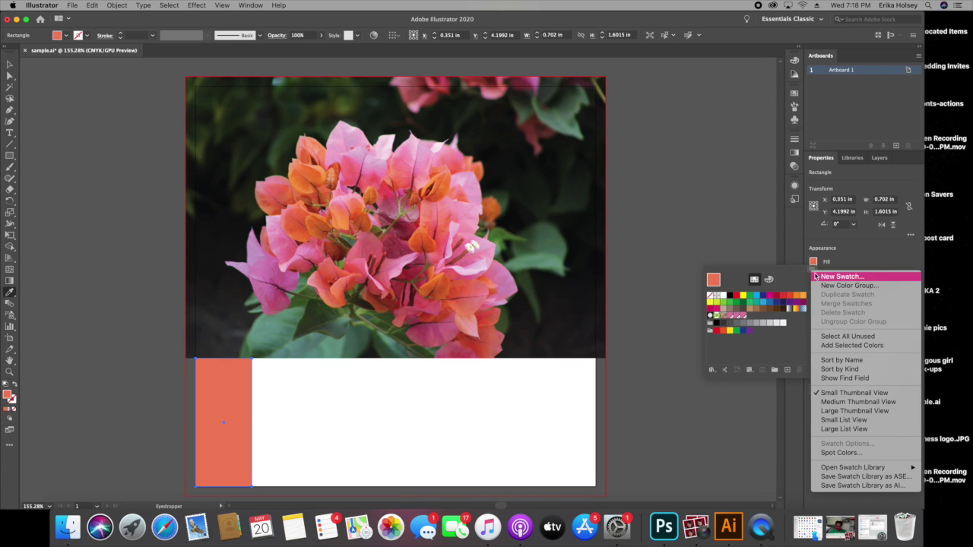
pyautogui.click(822, 278)
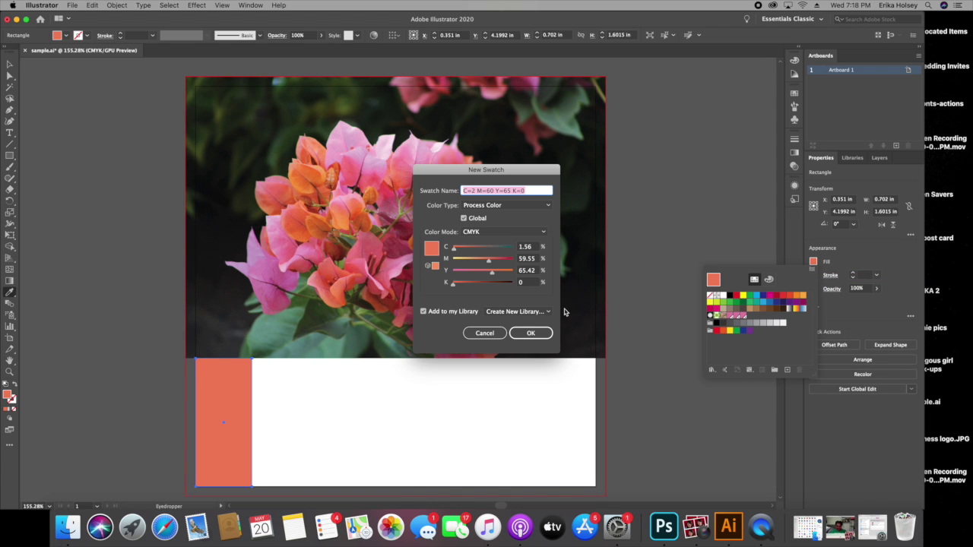
pyautogui.click(492, 313)
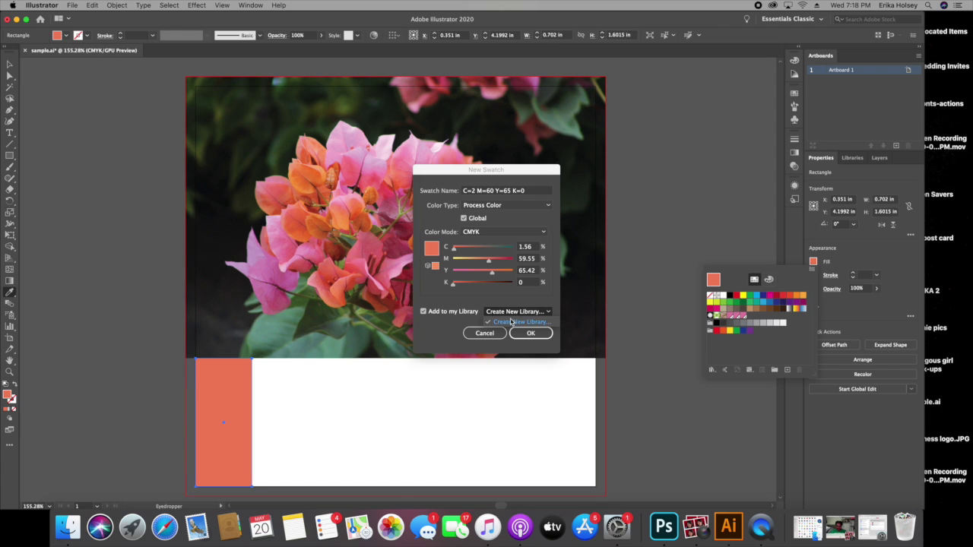
pyautogui.click(531, 332)
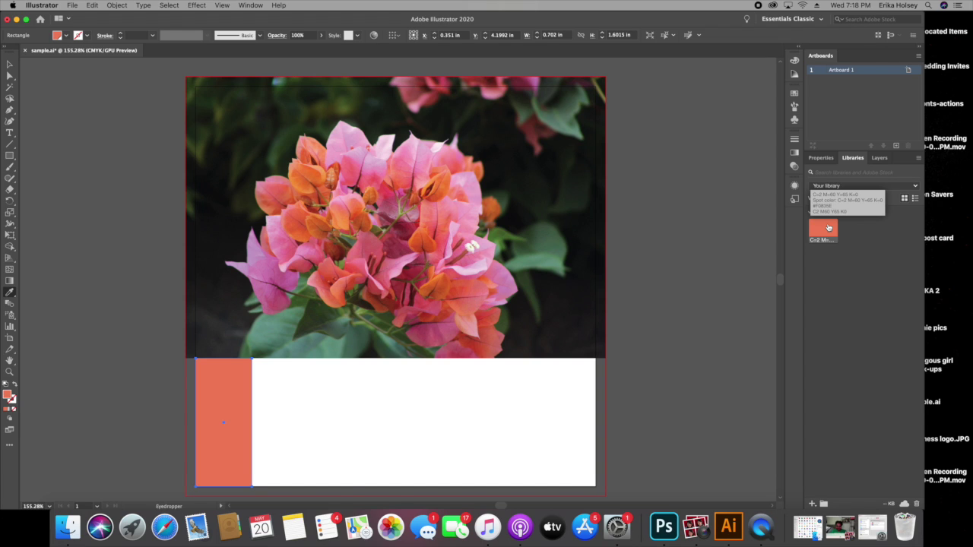
# Examine the saved coral swatch's color codes, and look through the colors in the My swatches library
pyautogui.doubleClick(828, 227)
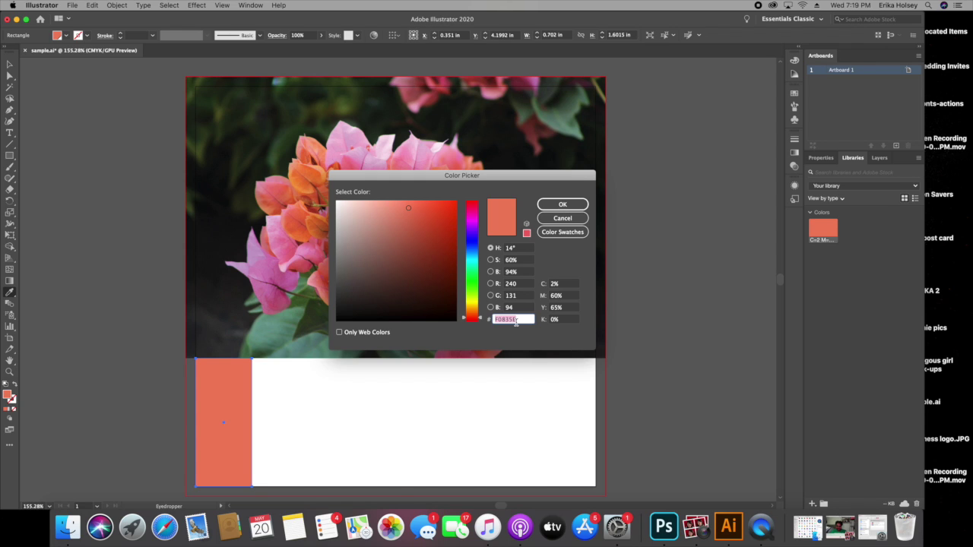
pyautogui.click(574, 204)
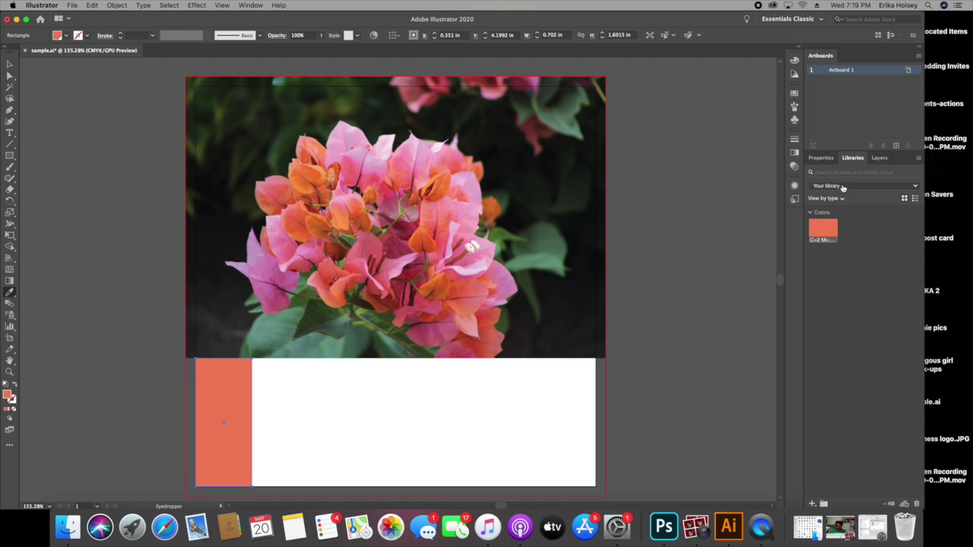
pyautogui.click(905, 186)
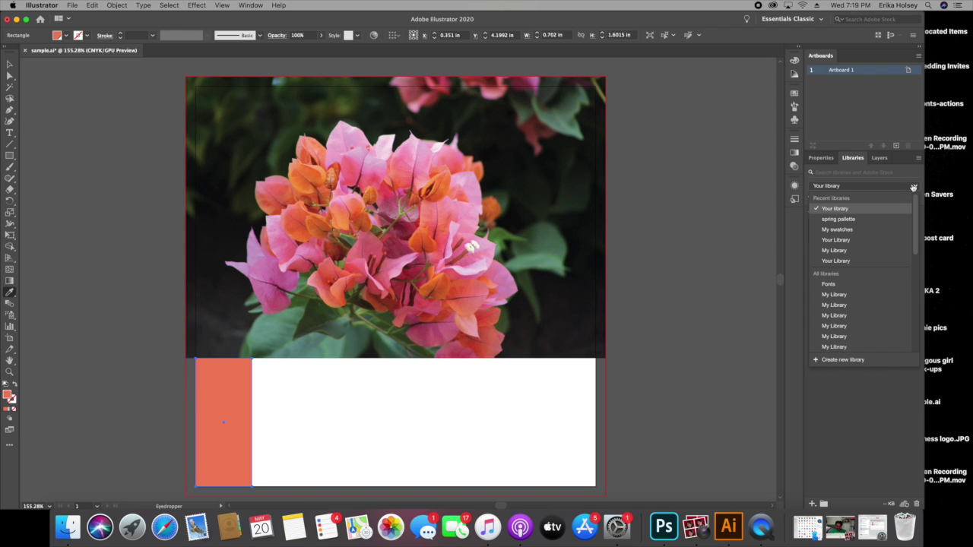
pyautogui.click(852, 231)
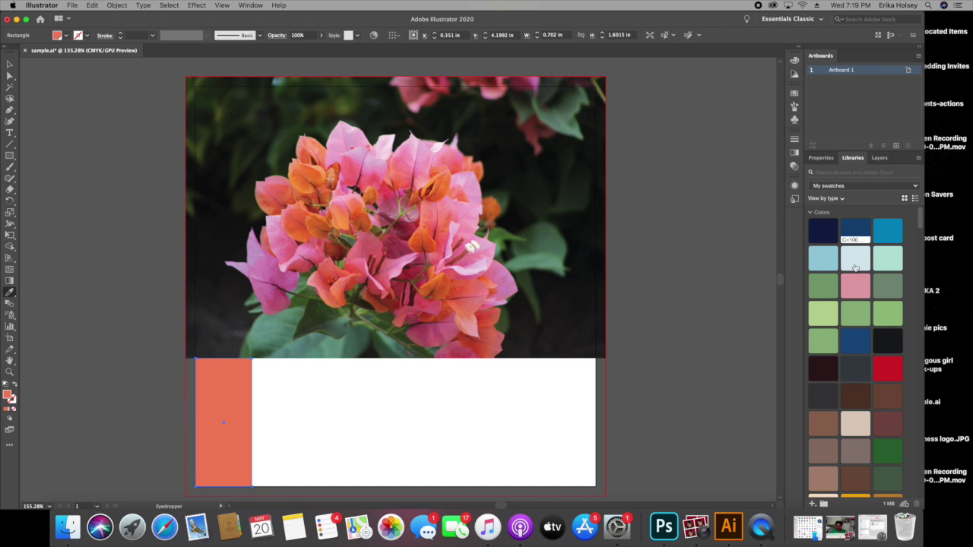
pyautogui.scroll(-1, 863, 360)
pyautogui.scroll(-10, 864, 361)
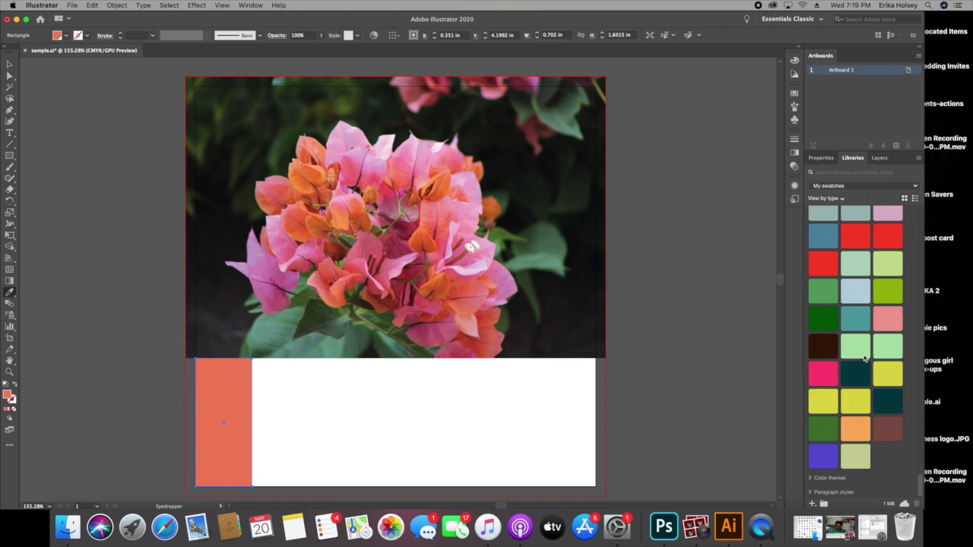
pyautogui.scroll(10, 864, 357)
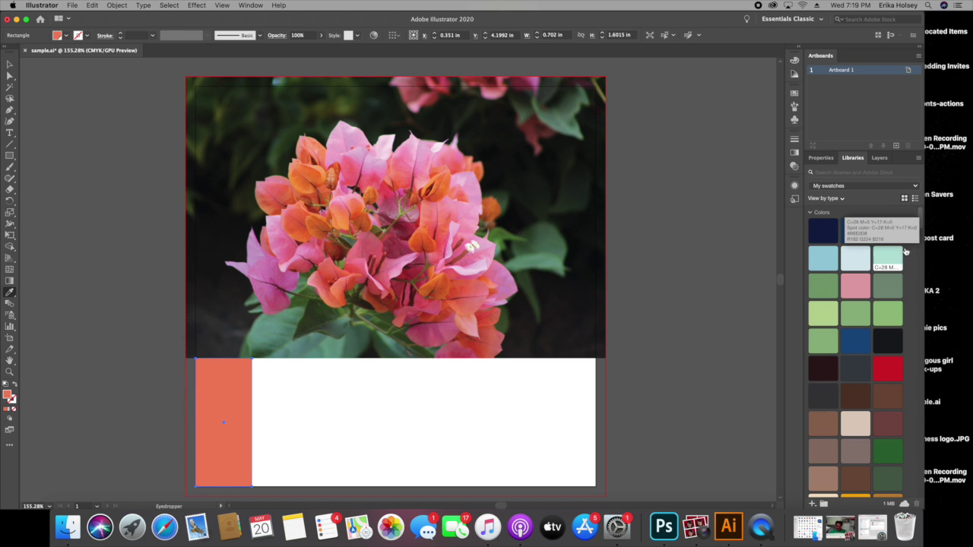
# Switch to the spring pallette library and save the coral fill in it as a new global CMYK process-color swatch
pyautogui.click(914, 187)
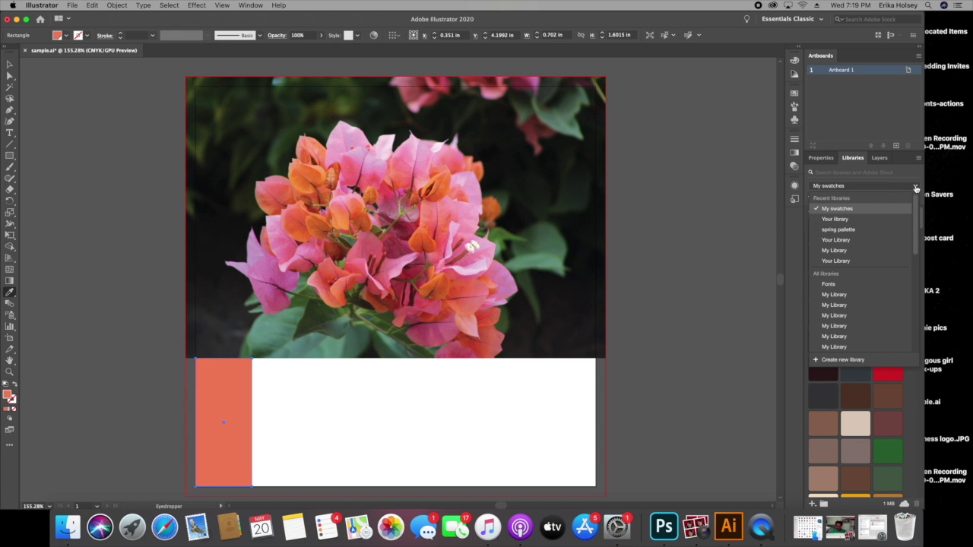
pyautogui.click(850, 231)
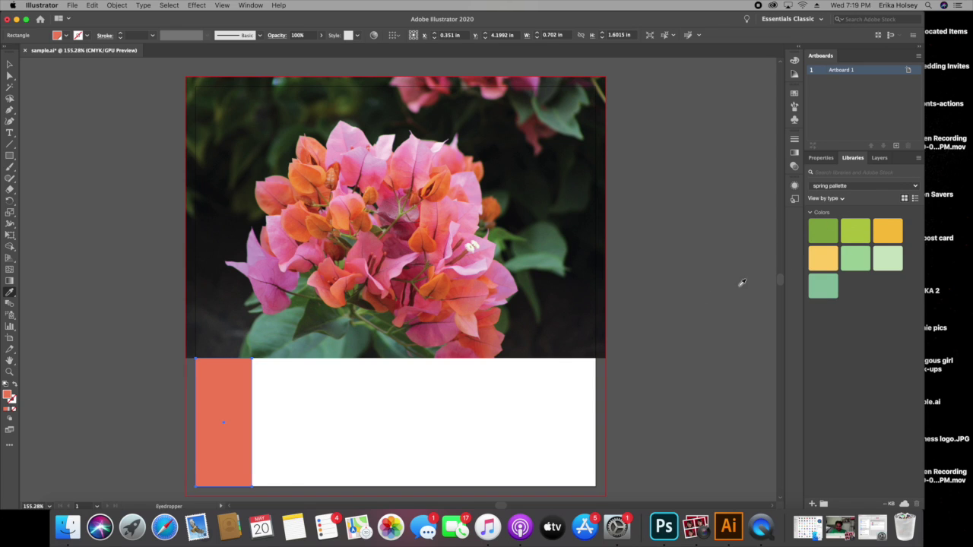
pyautogui.click(821, 157)
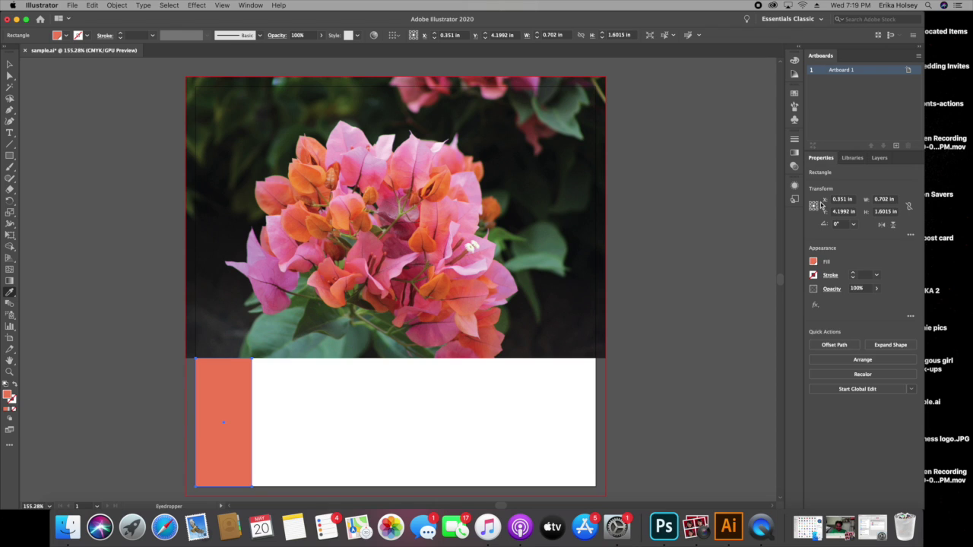
pyautogui.click(813, 262)
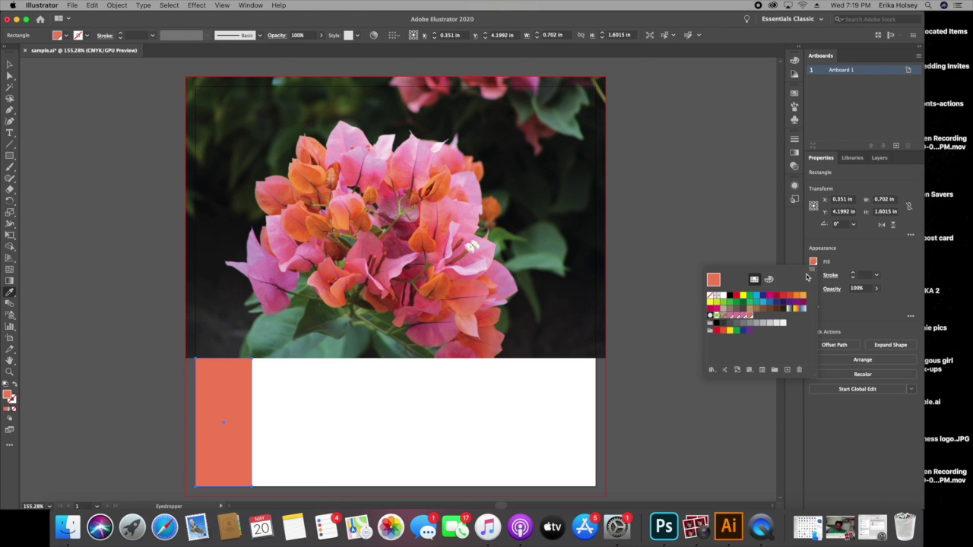
pyautogui.click(811, 272)
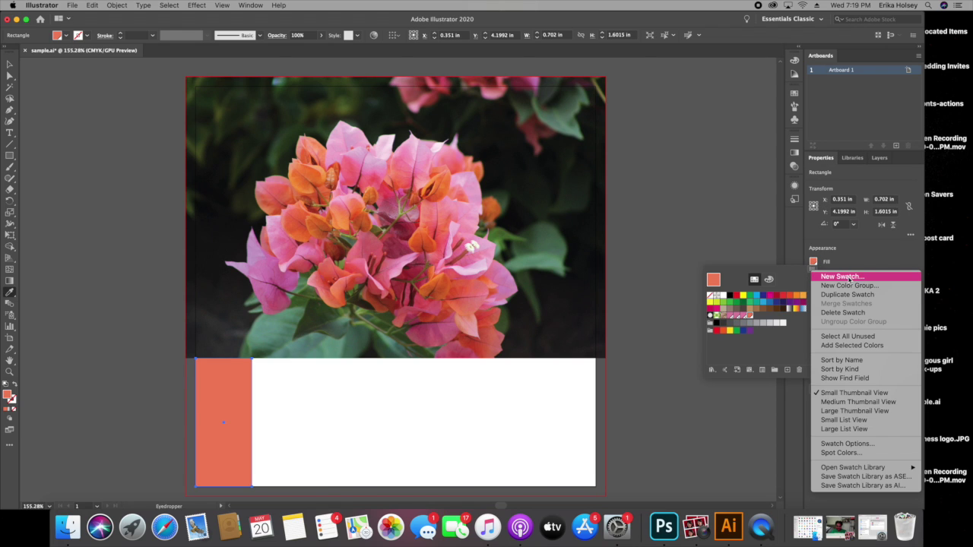
pyautogui.click(841, 277)
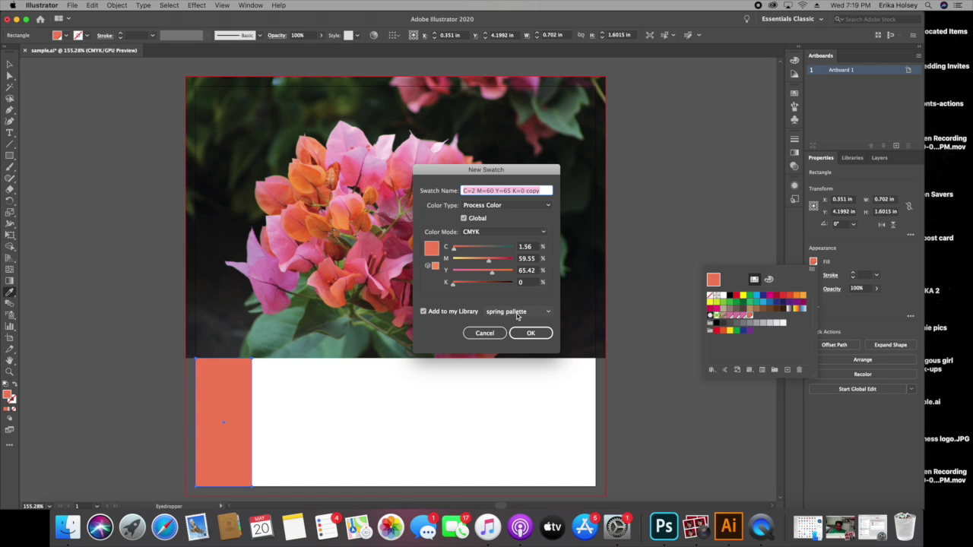
pyautogui.click(530, 333)
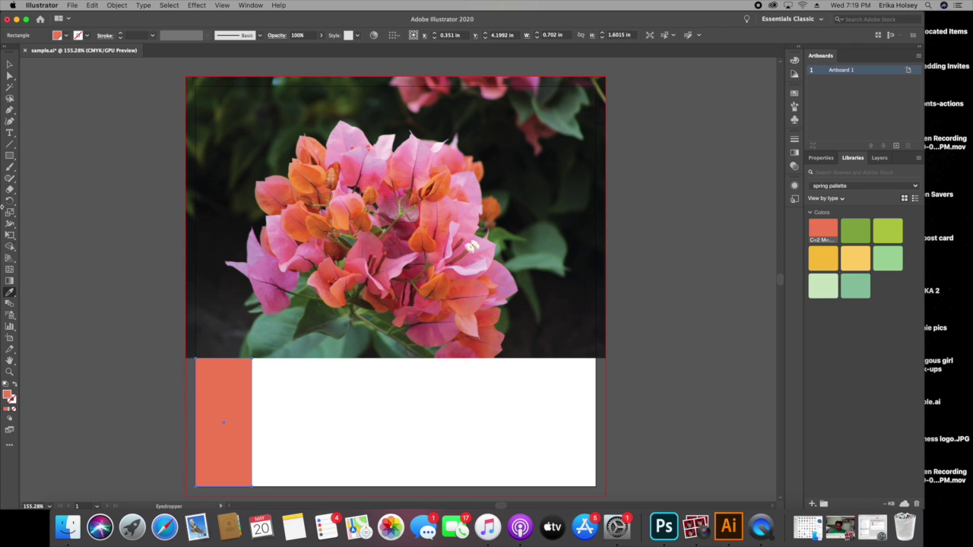
# Draw a second rectangle about 0.62 × 1.6 in flush against the coral one and fill it with a purple-pink sampled from a petal
pyautogui.click(9, 155)
pyautogui.moveTo(261, 356); pyautogui.dragTo(257, 359)
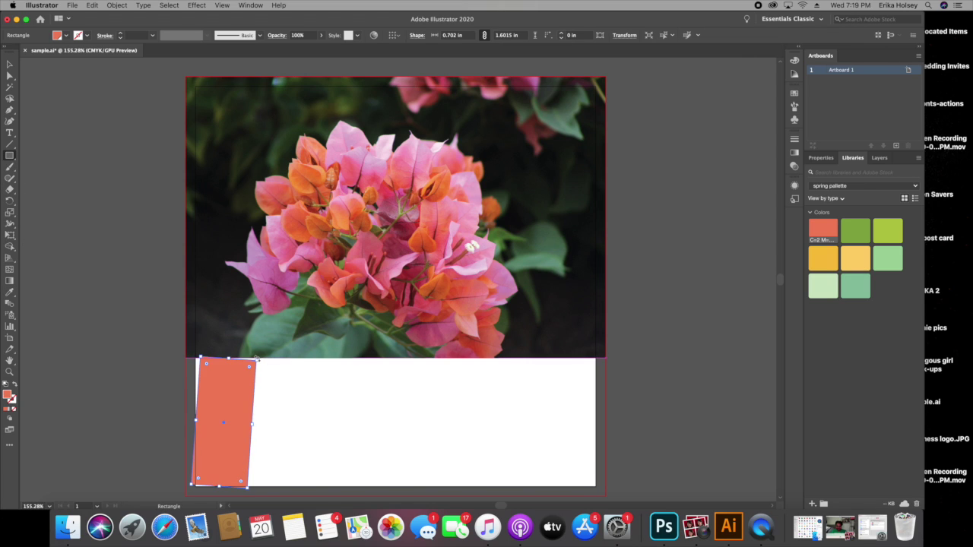
pyautogui.press('super+z')
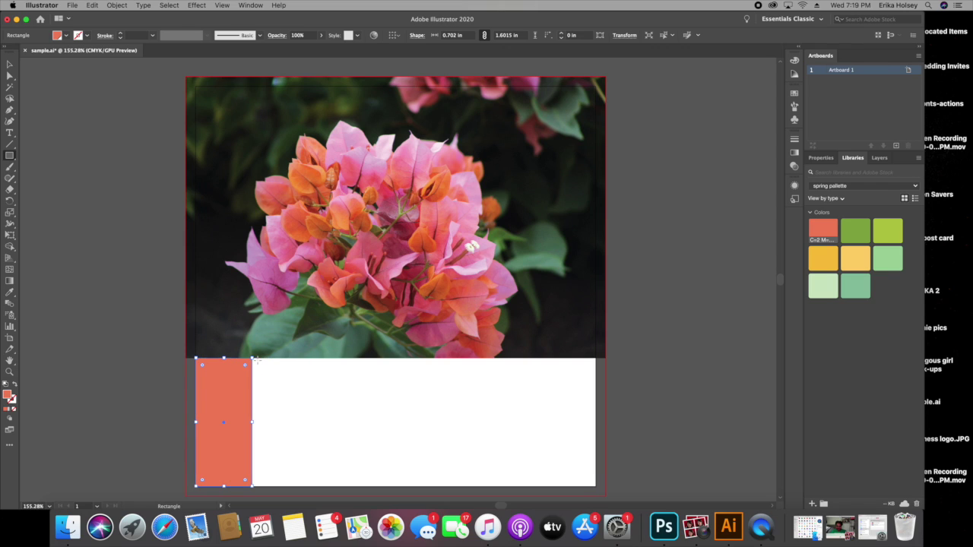
pyautogui.moveTo(259, 359); pyautogui.dragTo(308, 486)
pyautogui.press('Left')
pyautogui.press('Left')
pyautogui.press('Left')
pyautogui.press('Left')
pyautogui.press('Left')
pyautogui.press('Left')
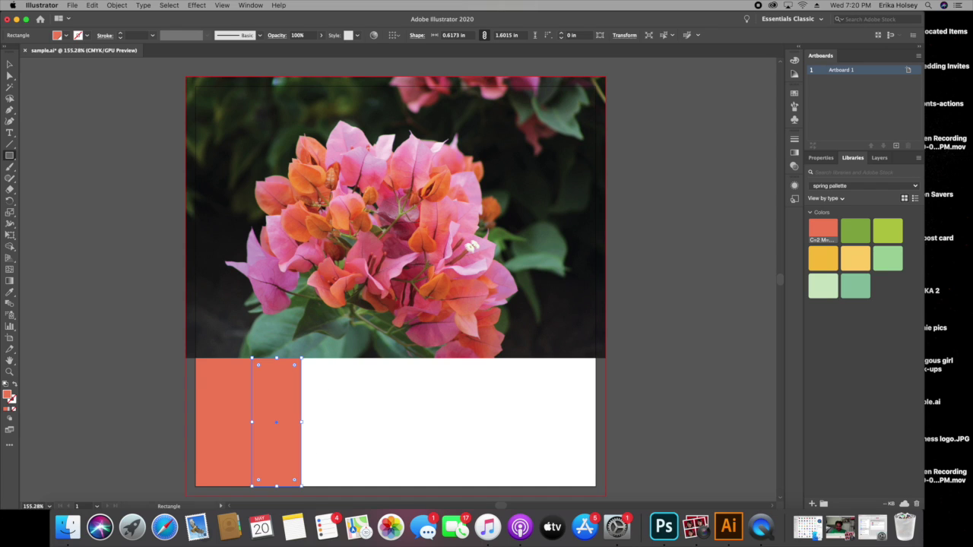
pyautogui.click(10, 294)
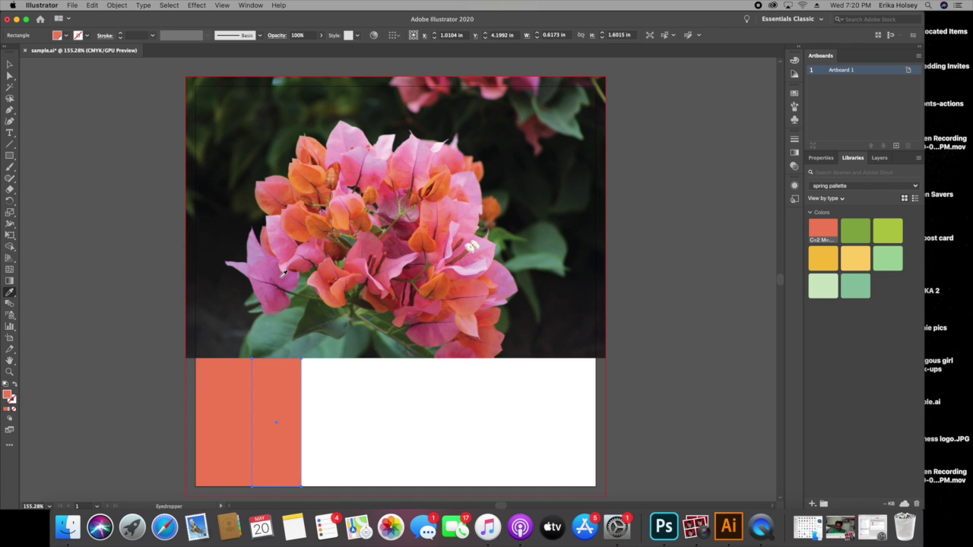
pyautogui.click(283, 275)
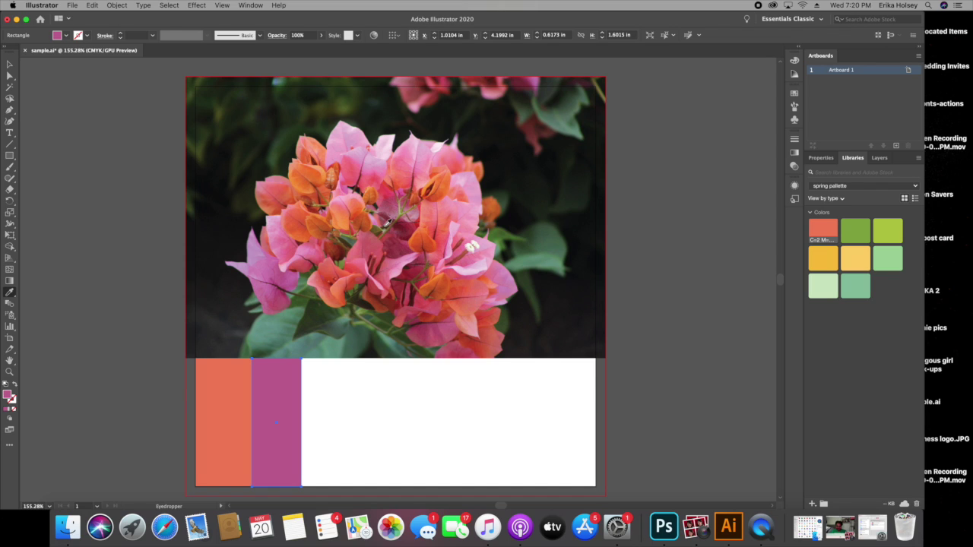
# Save the purple-pink fill as a global CMYK process-color swatch in the spring pallette library, and open the list of libraries
pyautogui.click(827, 159)
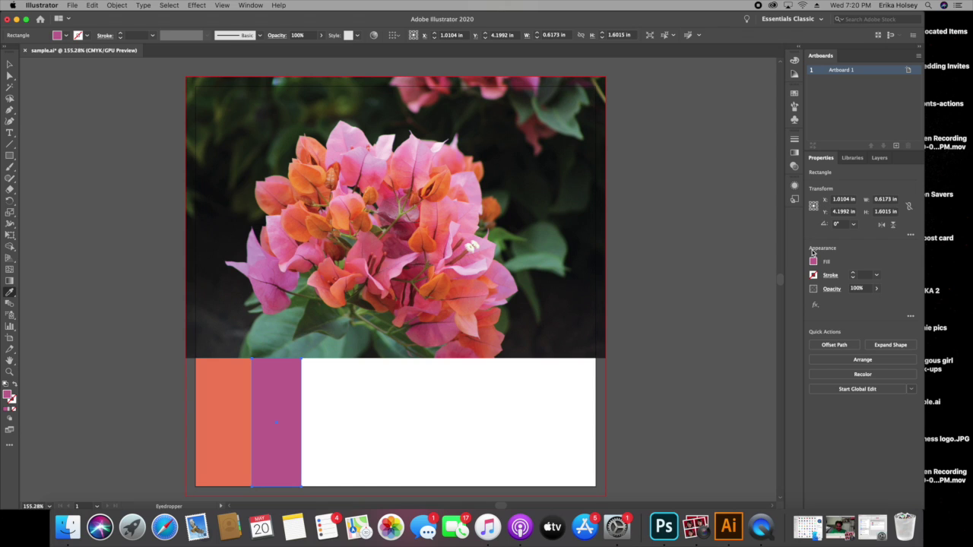
pyautogui.click(813, 262)
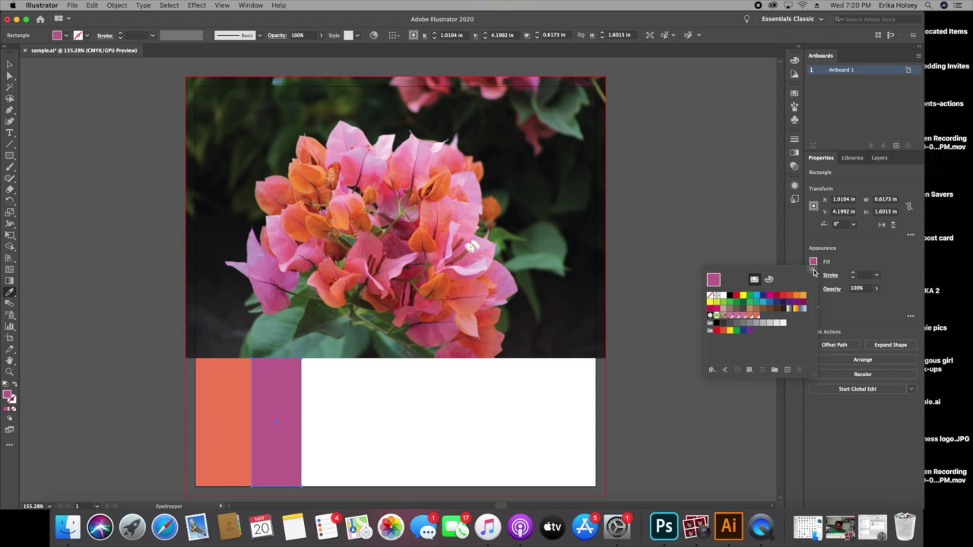
pyautogui.click(814, 271)
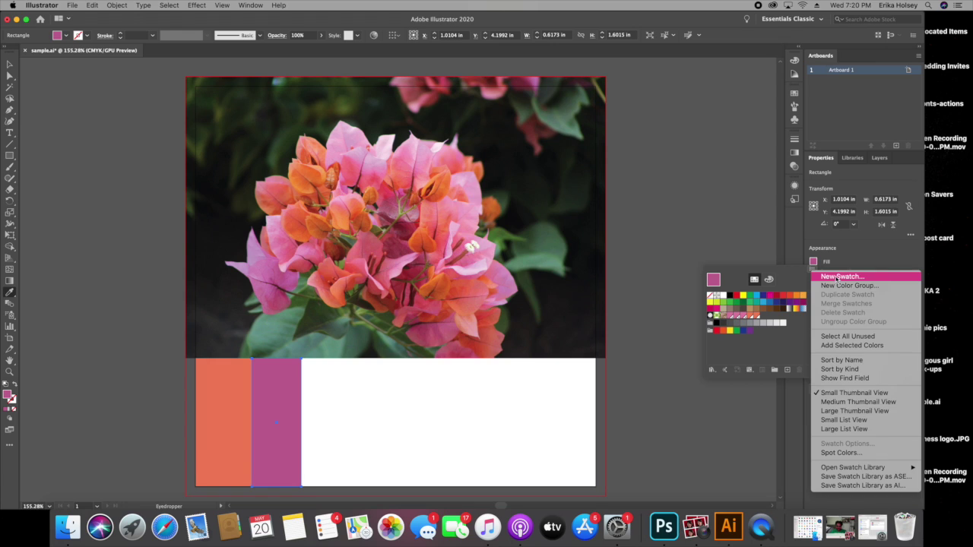
pyautogui.click(837, 278)
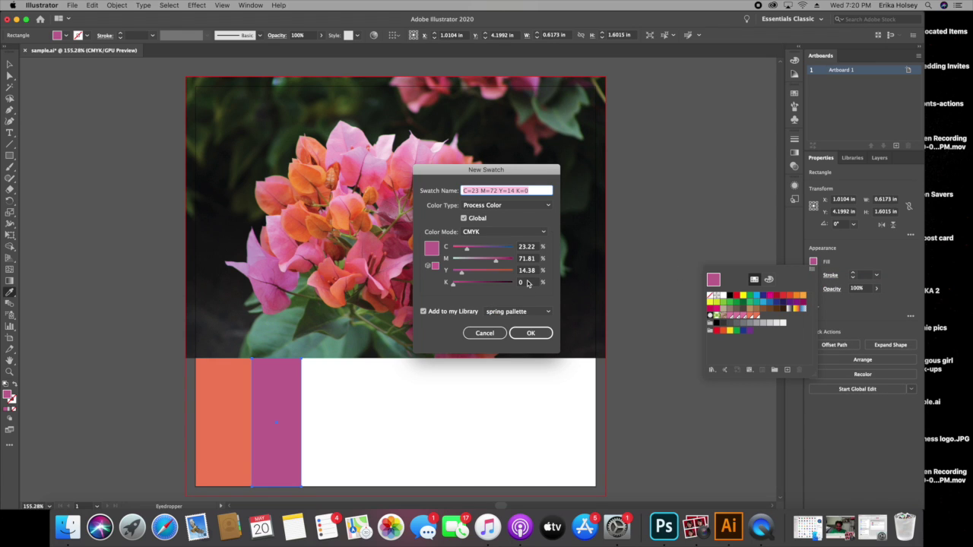
pyautogui.click(523, 232)
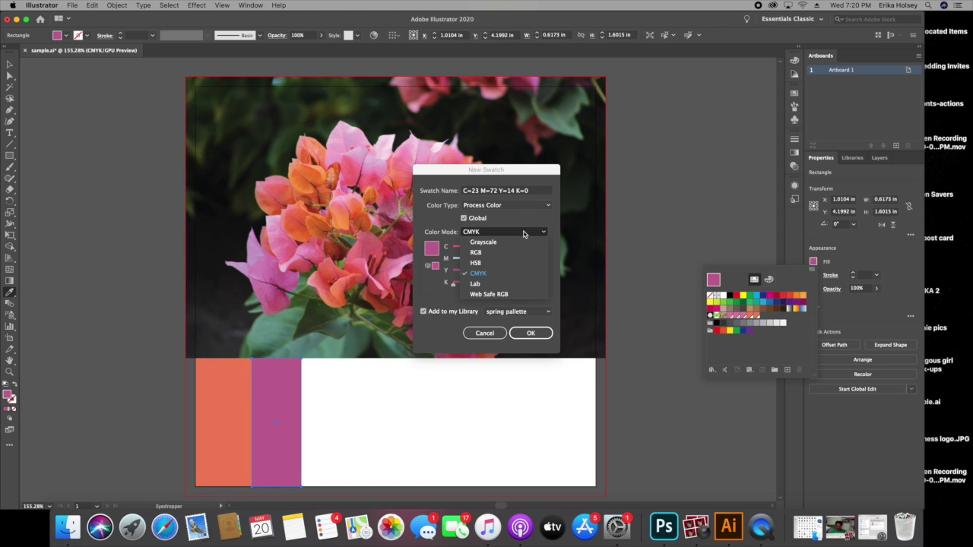
pyautogui.click(523, 233)
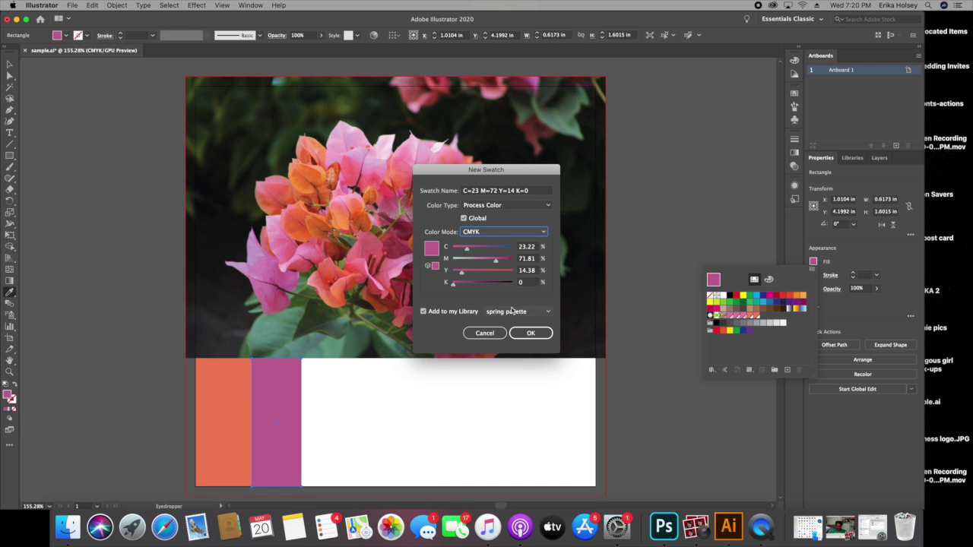
pyautogui.click(424, 313)
pyautogui.click(424, 313)
pyautogui.click(501, 312)
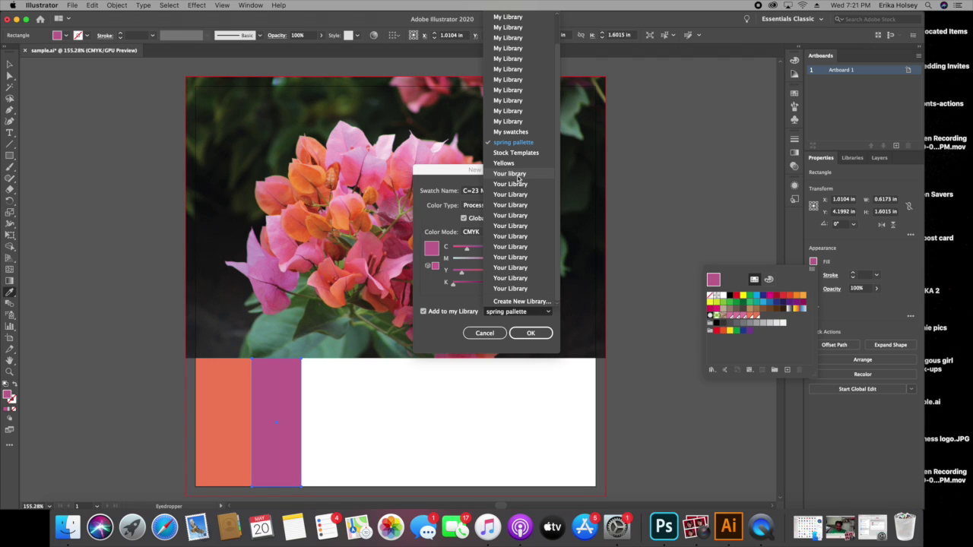
pyautogui.click(525, 143)
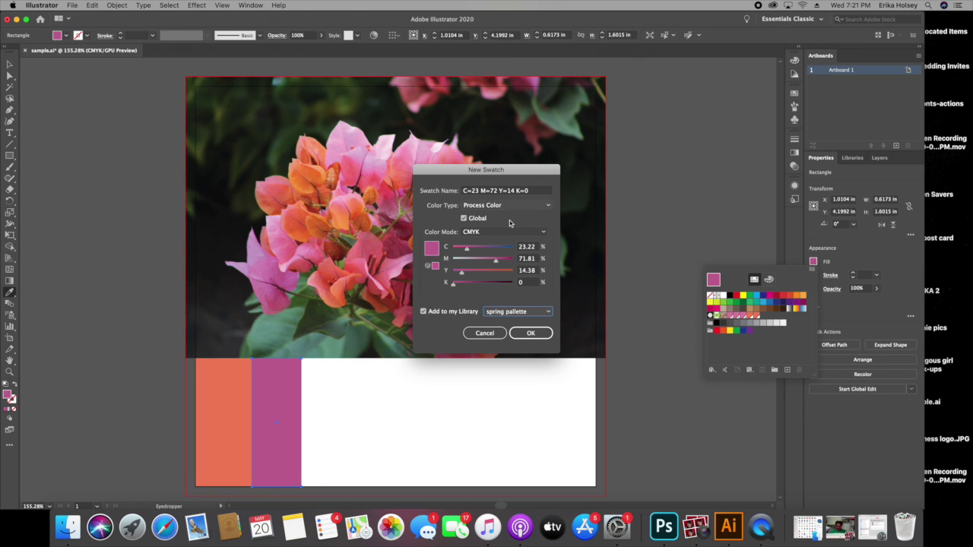
pyautogui.click(530, 335)
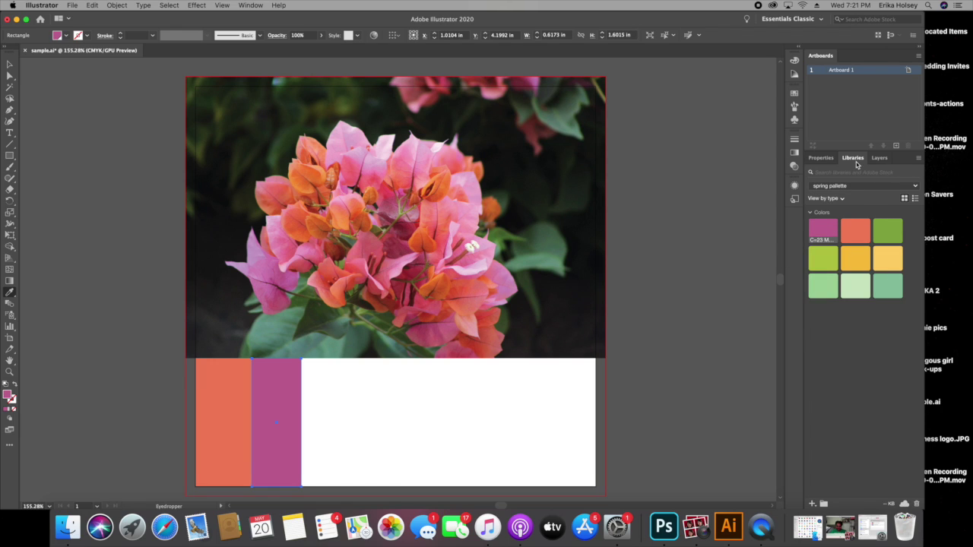
pyautogui.click(915, 186)
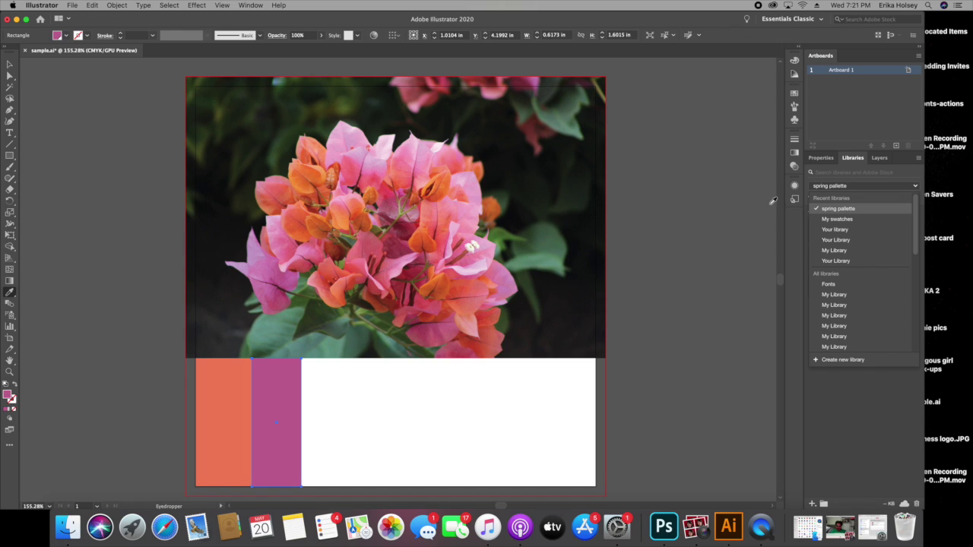
# Draw a third rectangle about 0.58 × 1.6 in flush against the purple one and fill it with a brick red sampled from the orange petals
pyautogui.click(9, 64)
pyautogui.click(9, 155)
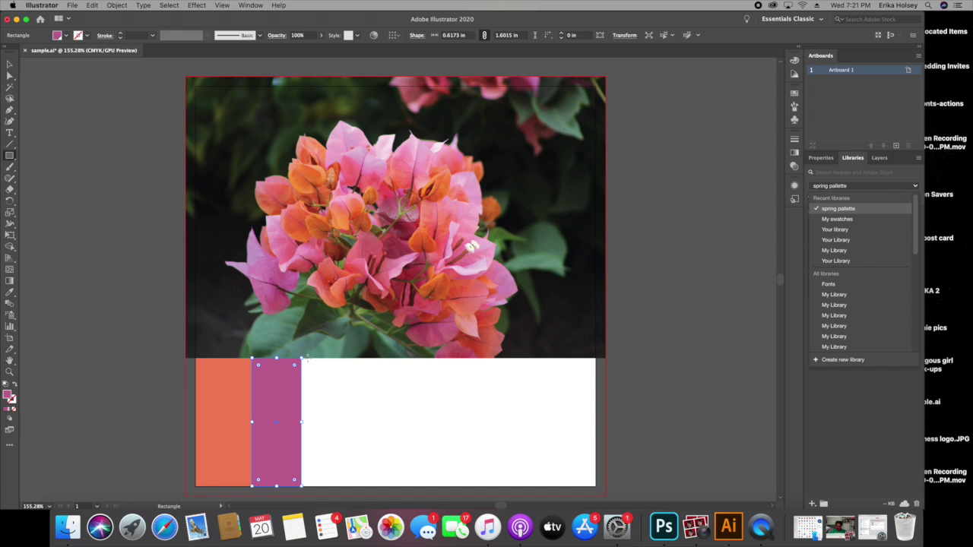
pyautogui.moveTo(307, 357); pyautogui.dragTo(354, 486)
pyautogui.press('Left')
pyautogui.press('Left')
pyautogui.press('Left')
pyautogui.press('Left')
pyautogui.press('Left')
pyautogui.press('Left')
pyautogui.press('Left')
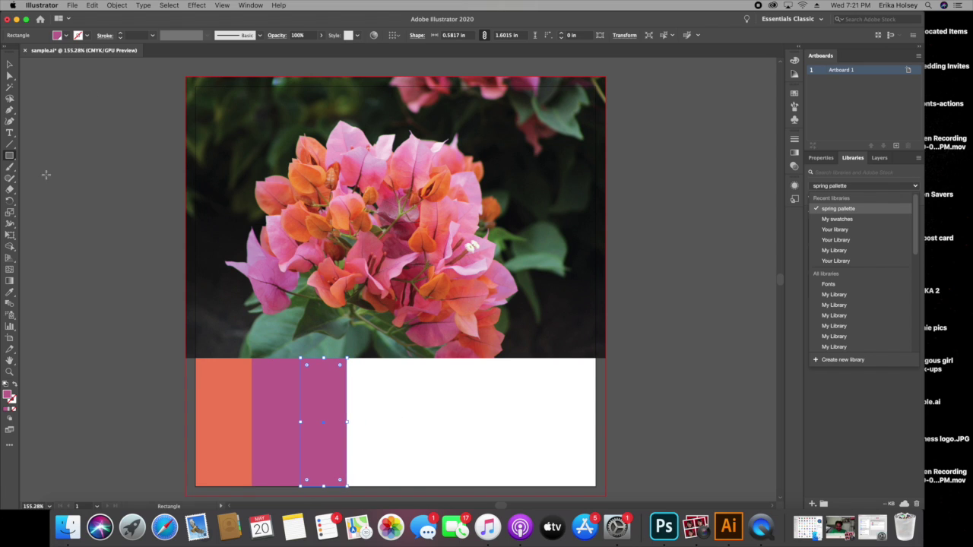
pyautogui.click(10, 293)
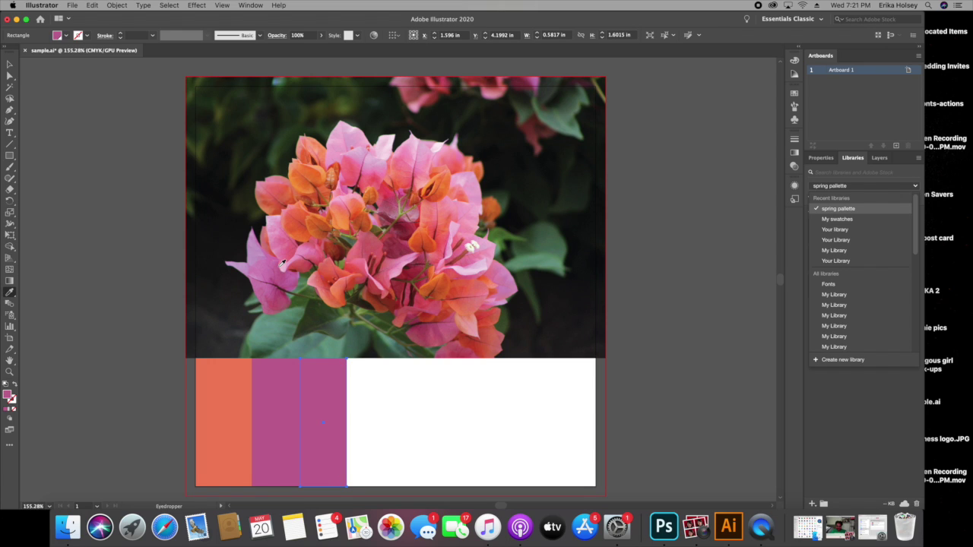
pyautogui.click(306, 219)
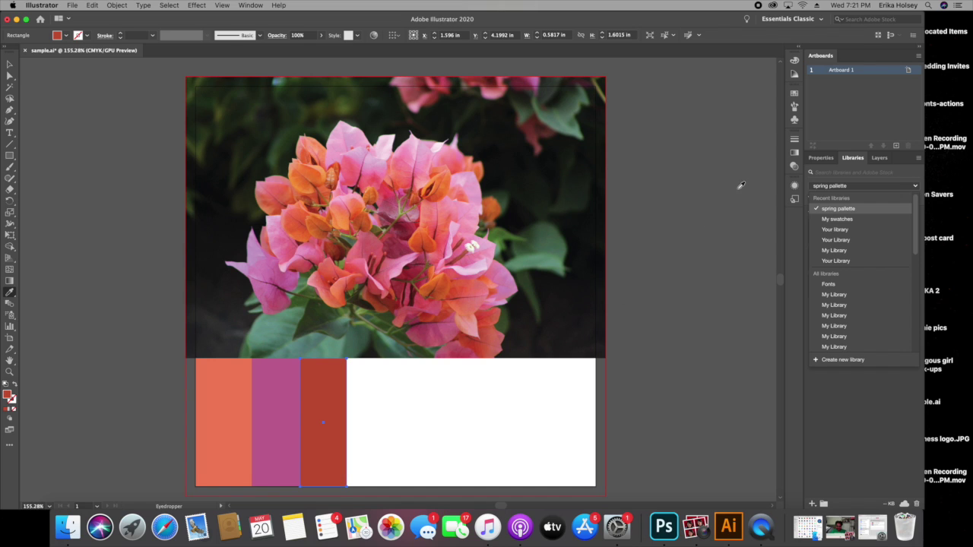
# Save the brick-red fill as a global process-color swatch with RGB color mode in the spring pallette library
pyautogui.click(822, 158)
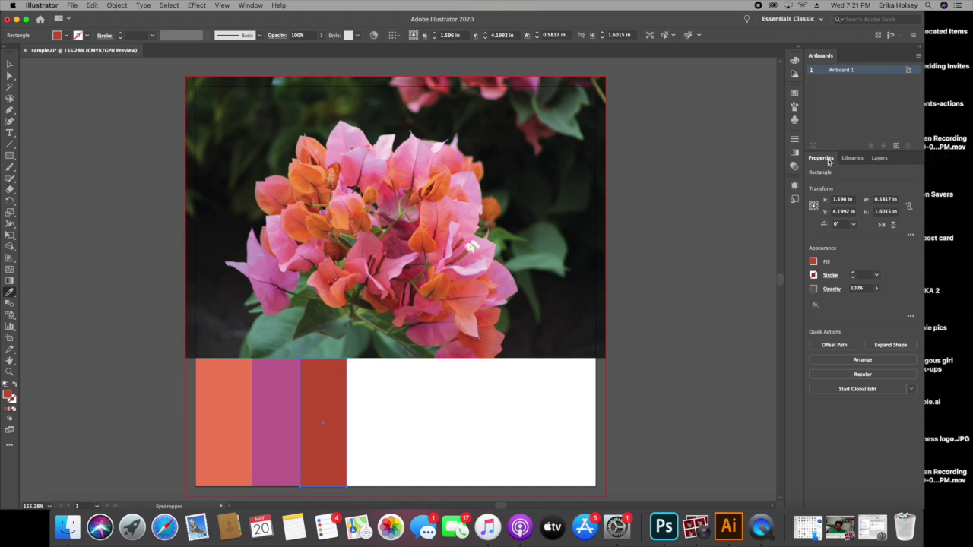
pyautogui.click(814, 262)
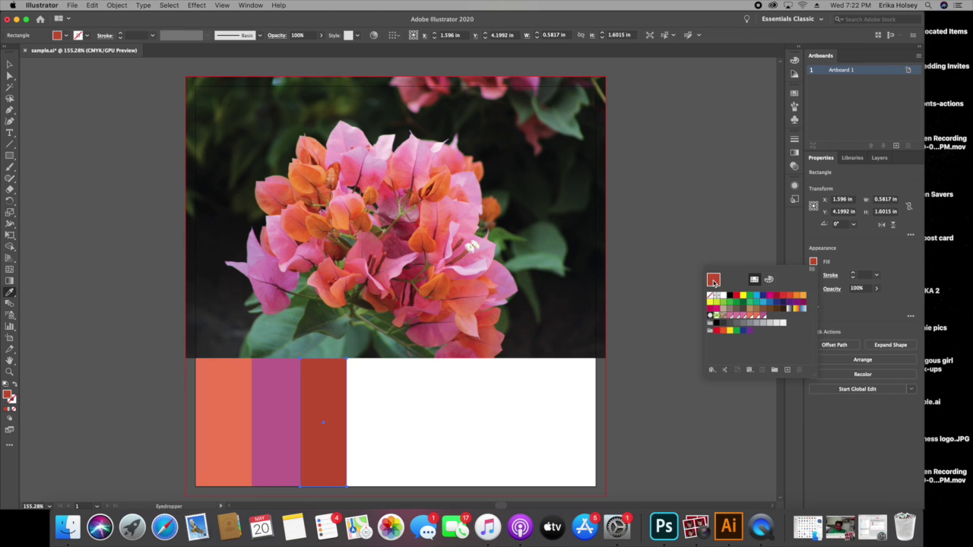
pyautogui.click(811, 273)
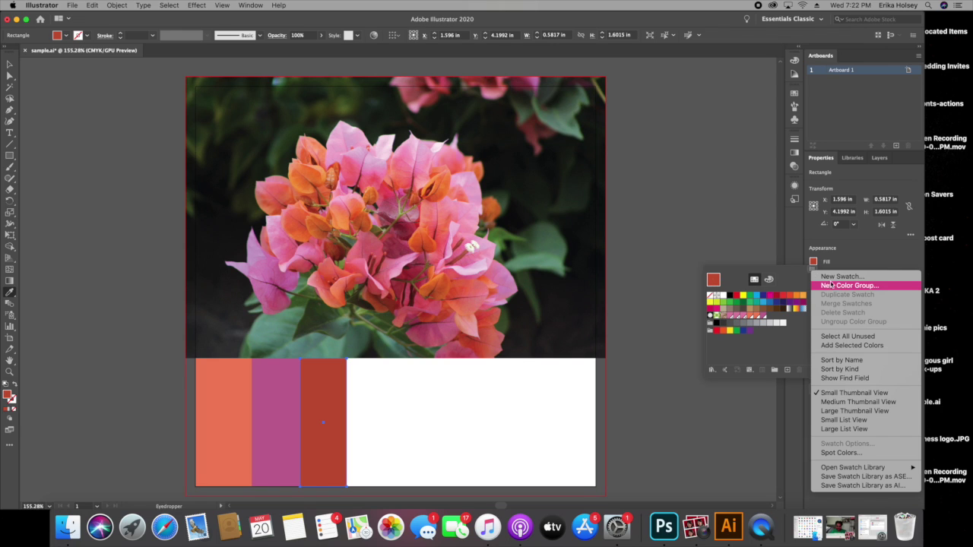
pyautogui.click(796, 291)
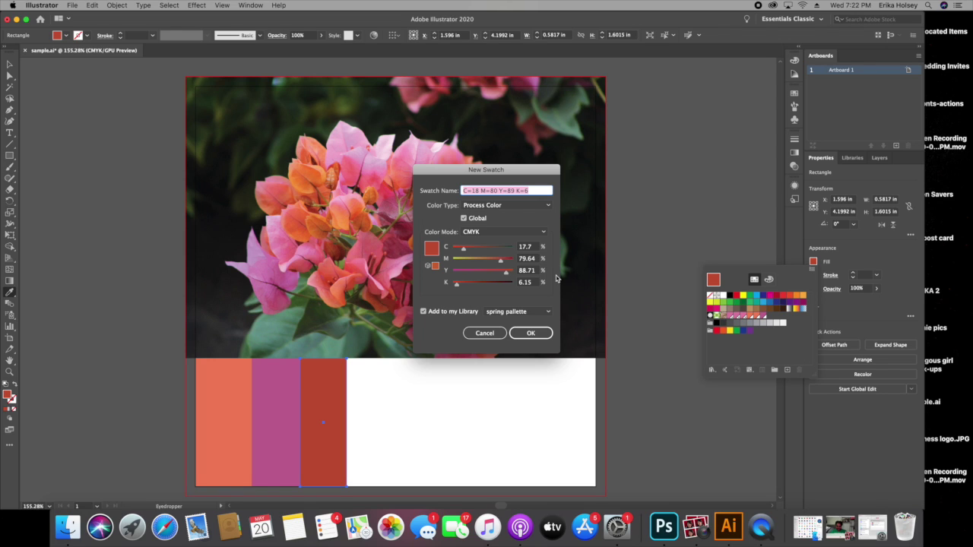
pyautogui.click(544, 232)
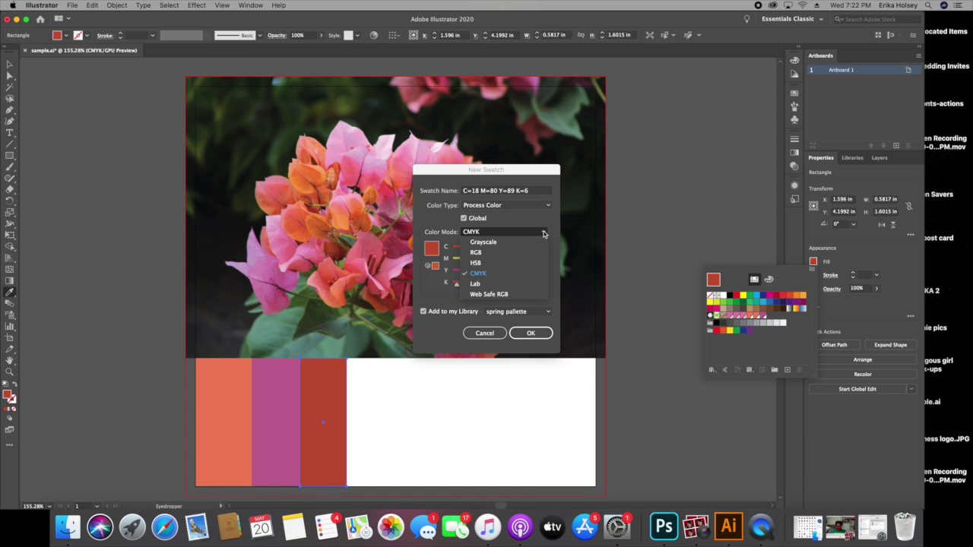
pyautogui.click(479, 253)
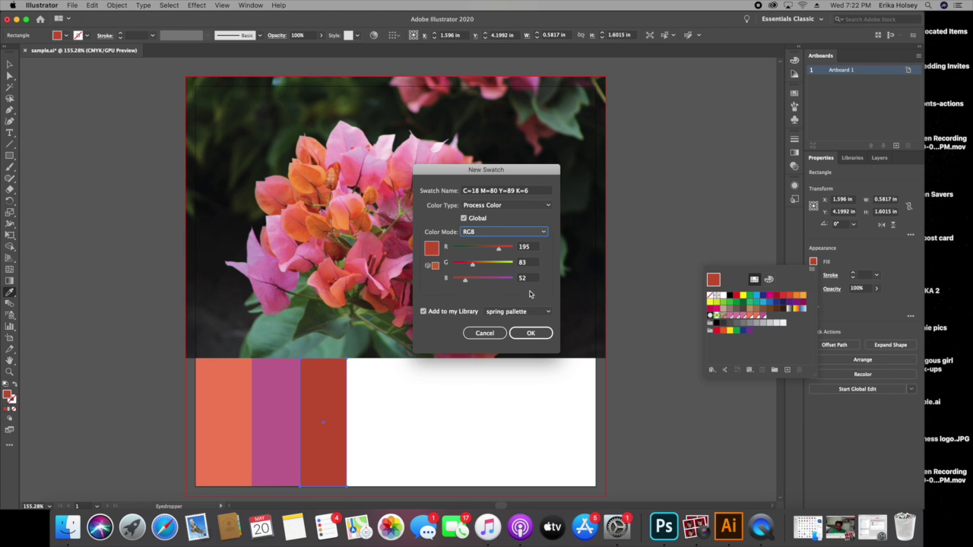
pyautogui.click(534, 333)
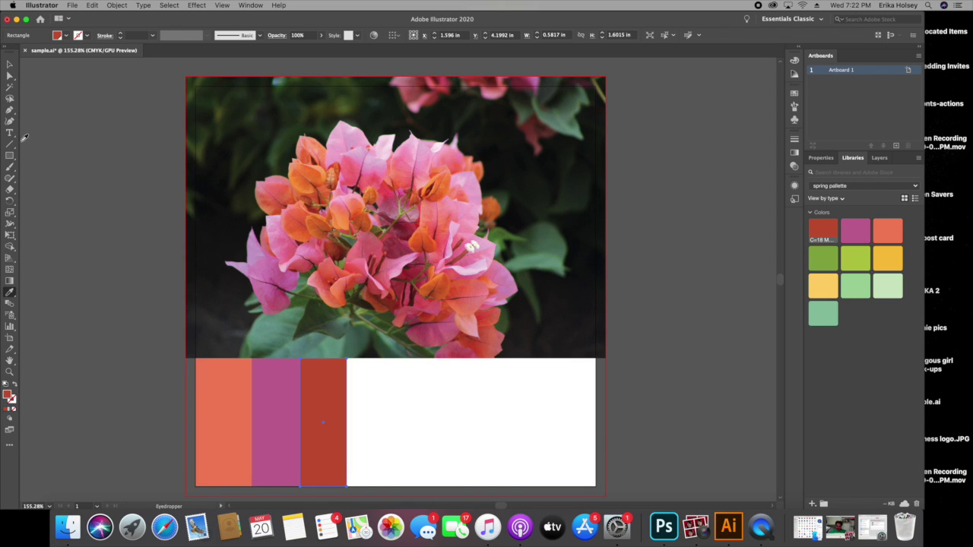
# Draw a fourth rectangle about 0.62 × 1.6 in beside the brick-red one and fill it with a crimson pink sampled from a petal
pyautogui.click(10, 73)
pyautogui.click(9, 155)
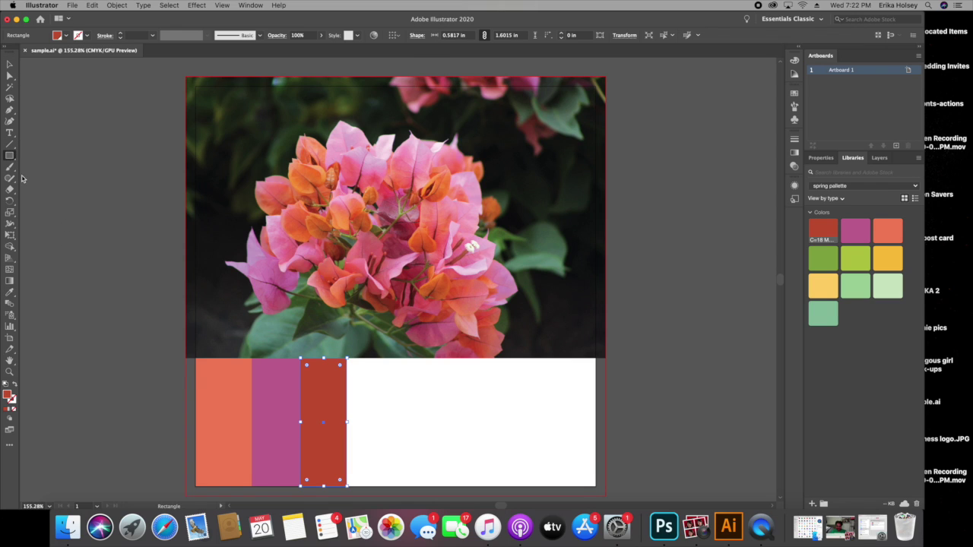
pyautogui.moveTo(358, 358); pyautogui.dragTo(408, 486)
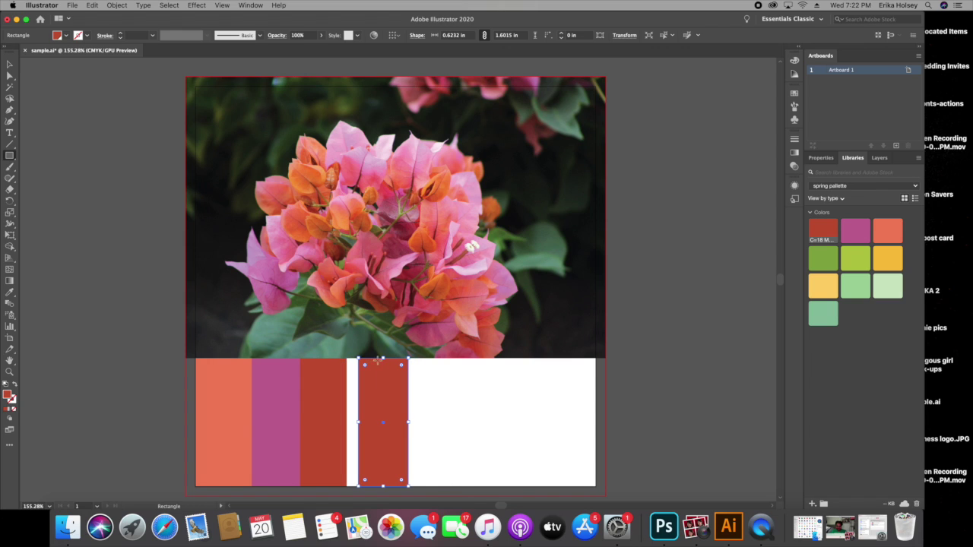
pyautogui.click(12, 294)
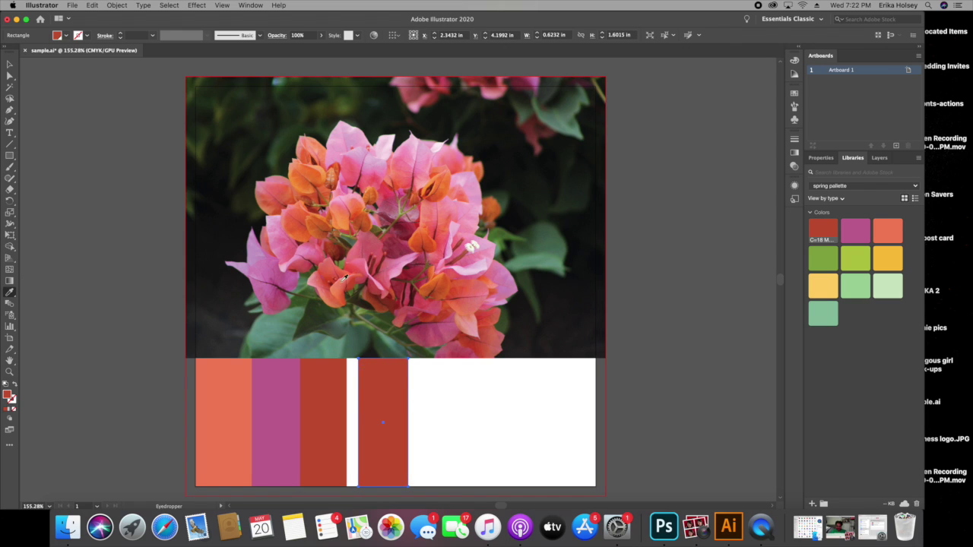
pyautogui.click(345, 283)
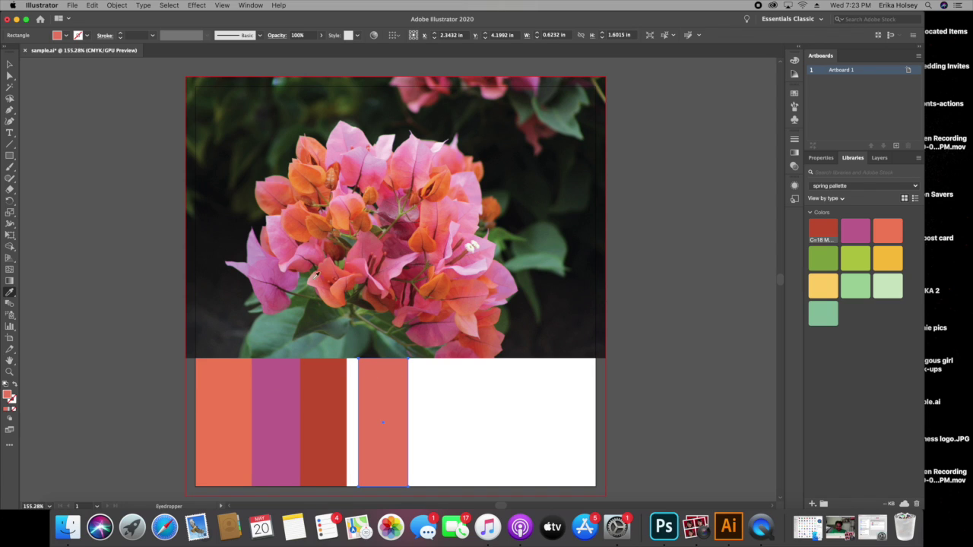
pyautogui.click(308, 263)
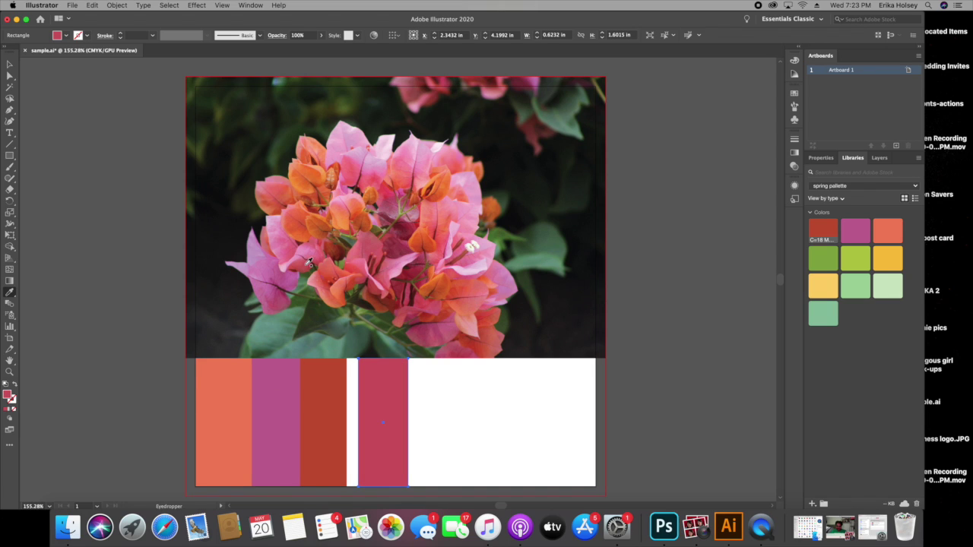
# Nudge the crimson rectangle sideways until it sits flush against the brick-red one
pyautogui.click(8, 65)
pyautogui.press('Left')
pyautogui.press('Left')
pyautogui.press('Left')
pyautogui.press('Left')
pyautogui.press('Left')
pyautogui.press('Left')
pyautogui.press('Left')
pyautogui.press('Left')
pyautogui.press('Left')
pyautogui.press('Left')
pyautogui.press('Left')
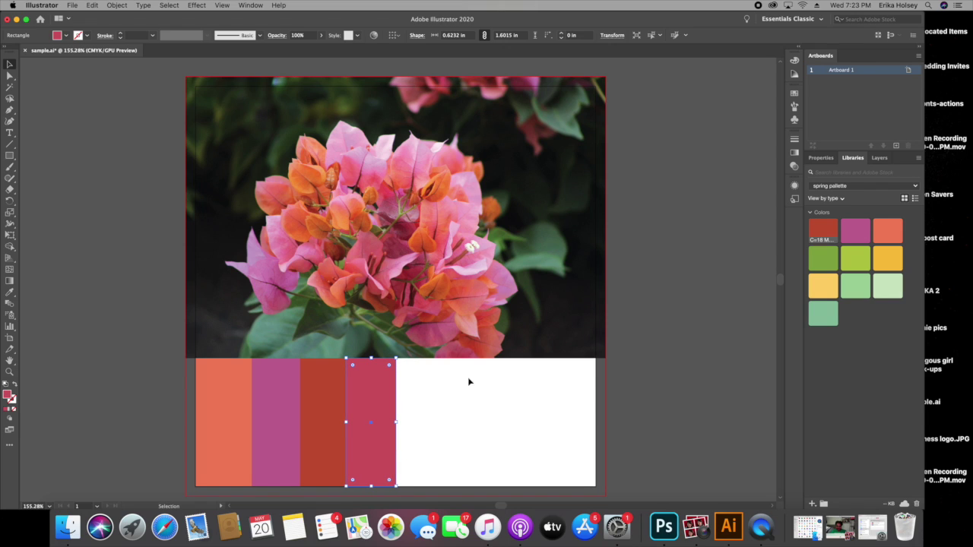
# Save the crimson fill as a global process-color swatch with RGB color mode in the spring pallette library
pyautogui.click(820, 159)
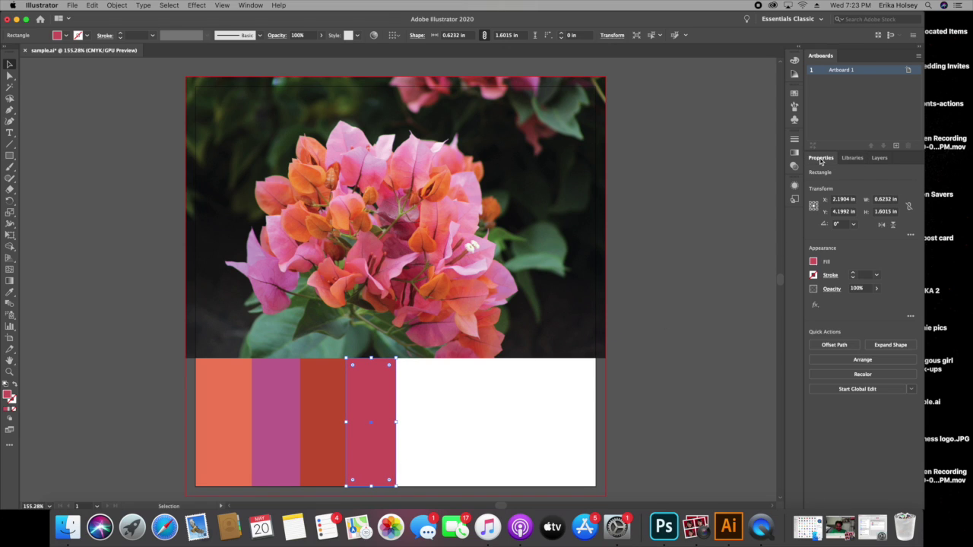
pyautogui.click(815, 262)
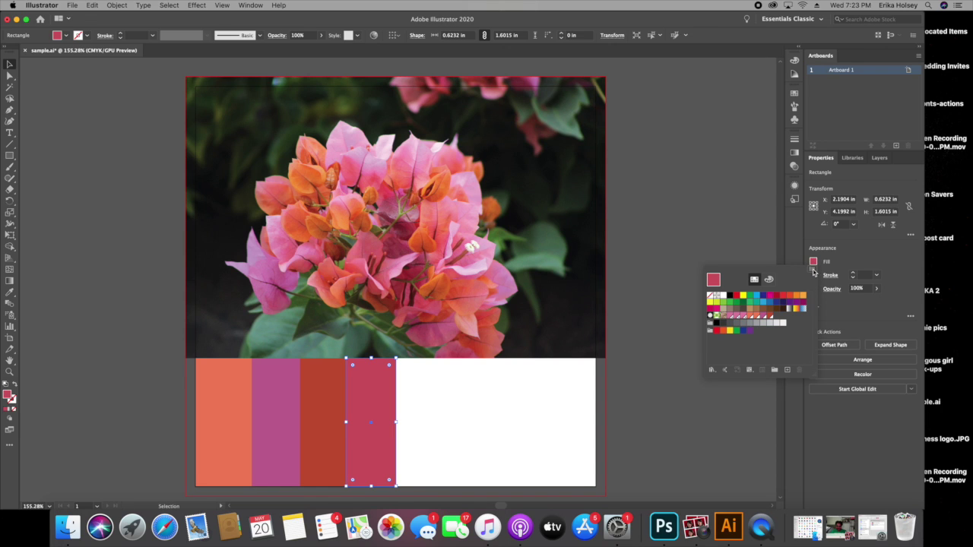
pyautogui.click(814, 272)
pyautogui.click(846, 278)
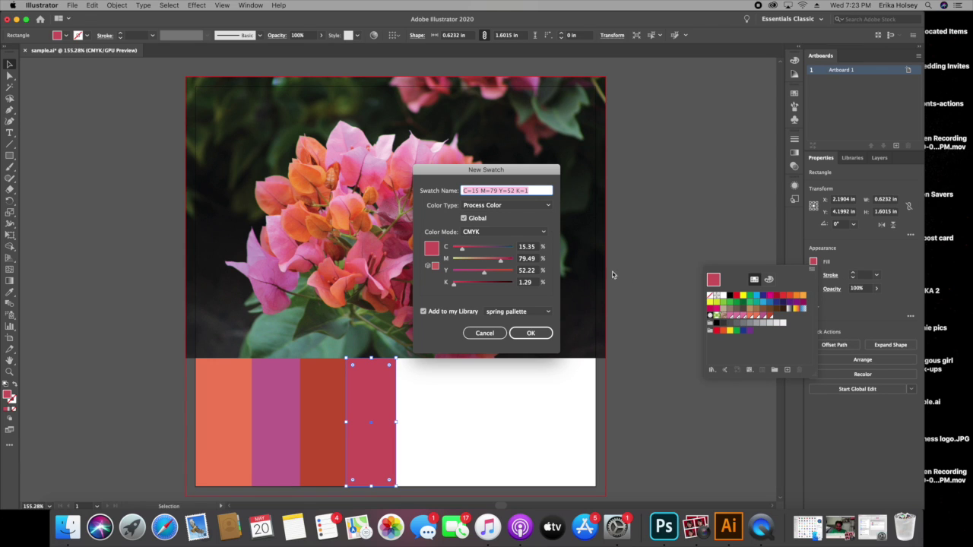
pyautogui.click(538, 233)
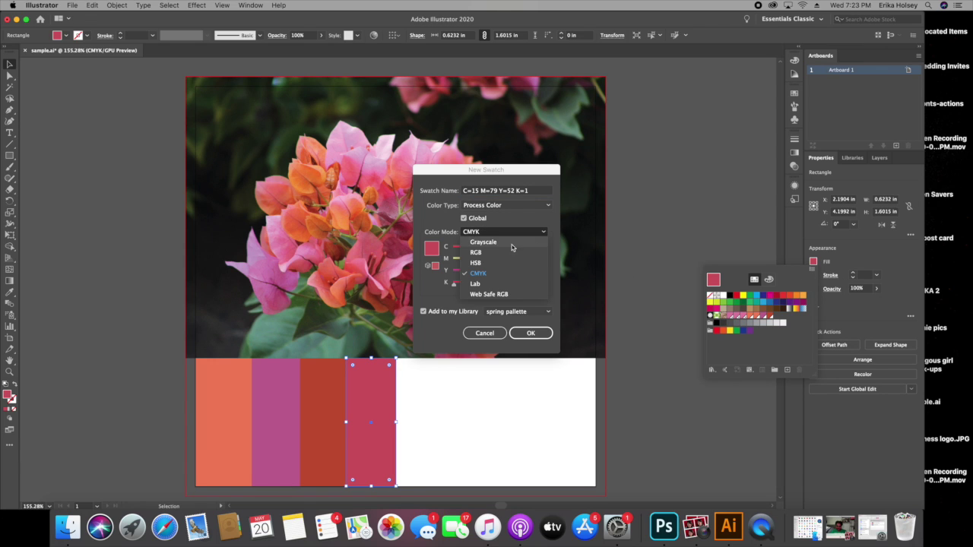
pyautogui.click(516, 252)
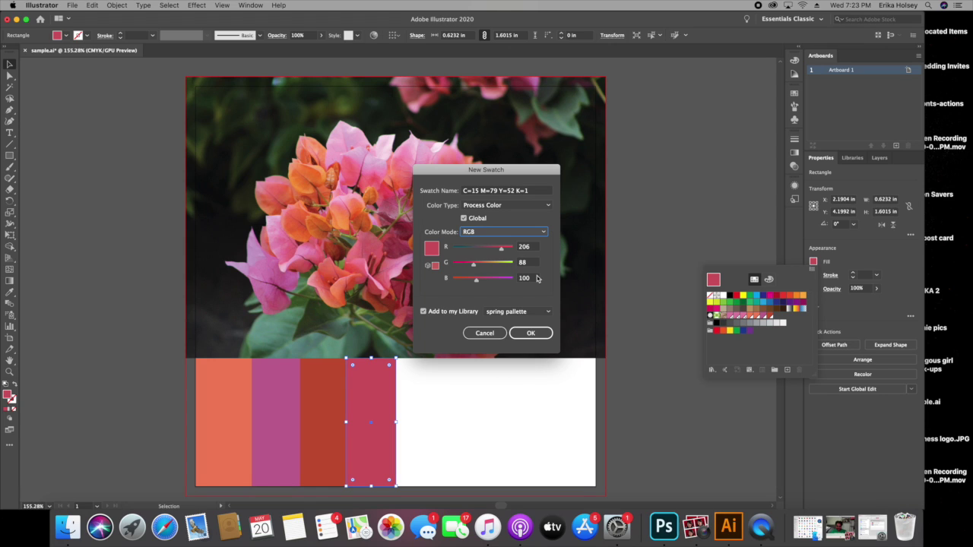
pyautogui.click(522, 334)
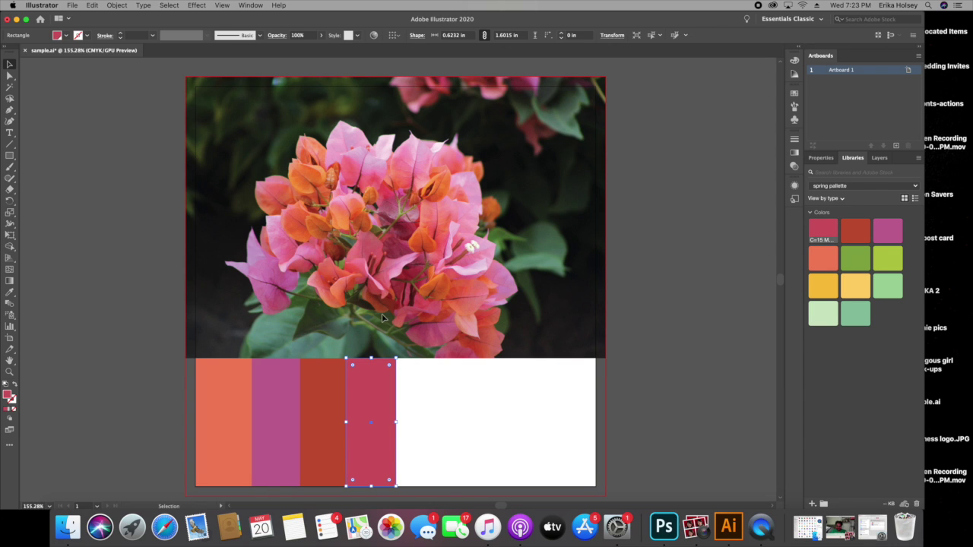
# Add a point-text object at 7 pt and position it over the lower part of the coral rectangle
pyautogui.click(10, 135)
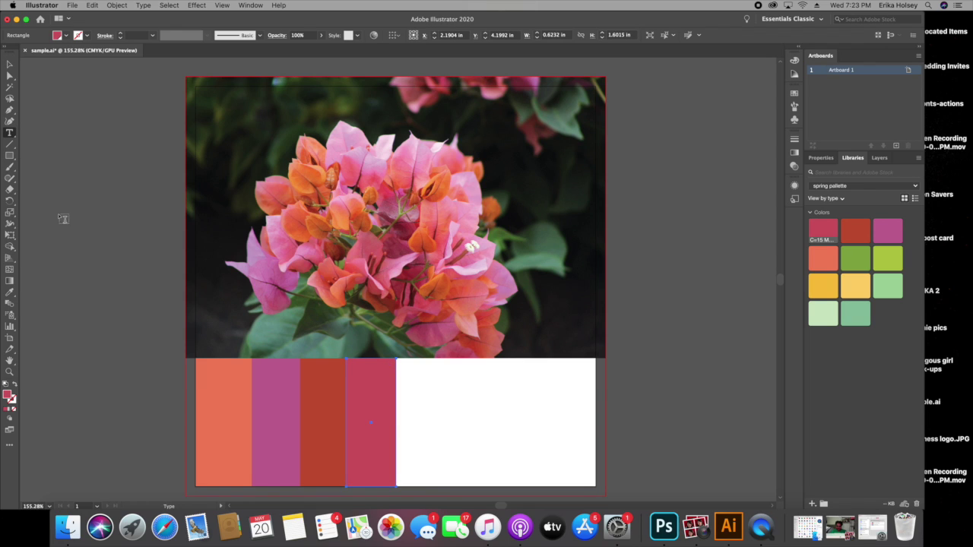
pyautogui.click(213, 466)
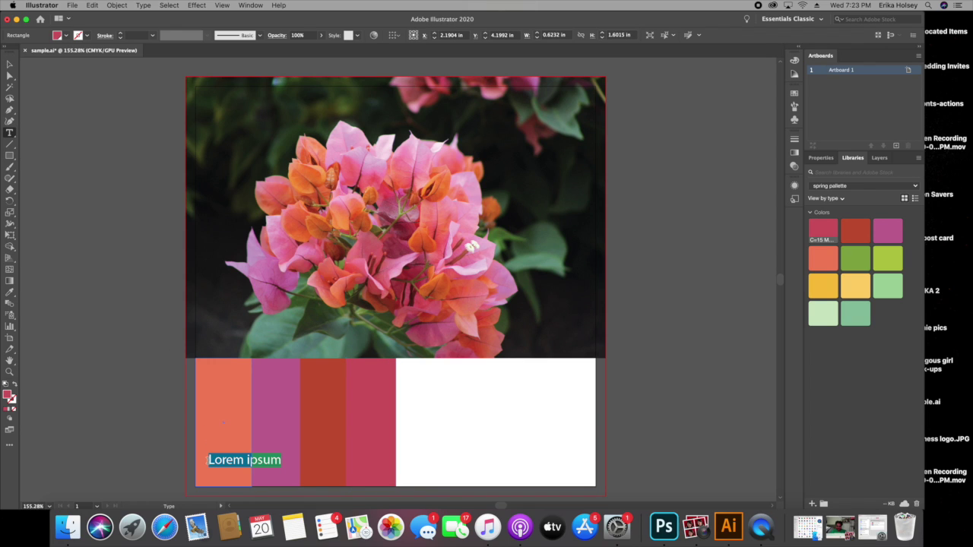
pyautogui.click(828, 158)
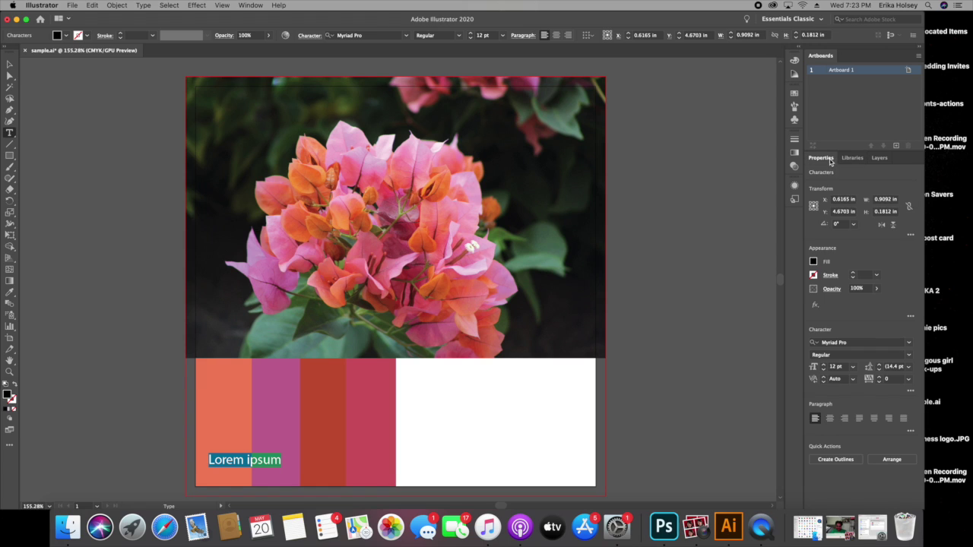
pyautogui.click(823, 370)
pyautogui.click(823, 370)
pyautogui.click(823, 370)
pyautogui.click(823, 370)
pyautogui.click(823, 370)
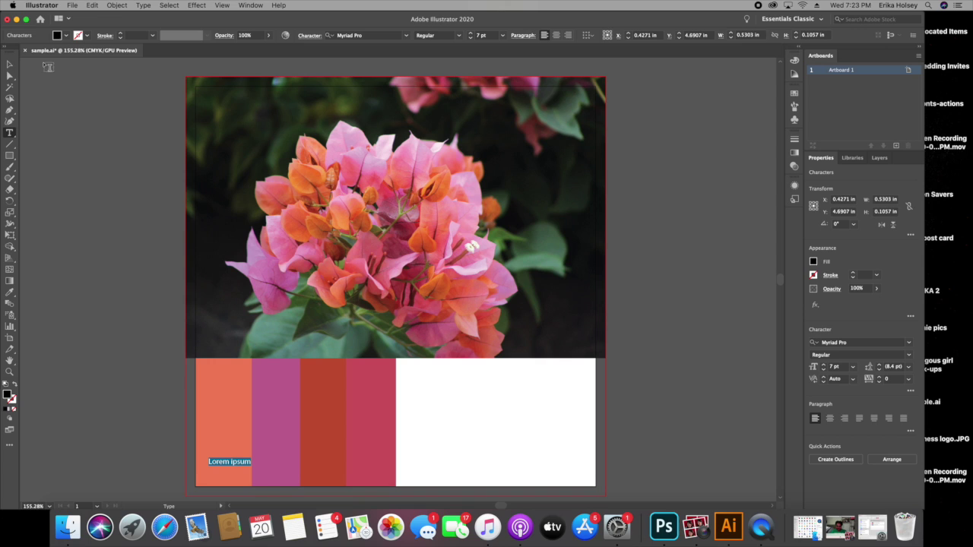
pyautogui.click(9, 64)
pyautogui.moveTo(235, 462); pyautogui.dragTo(230, 445)
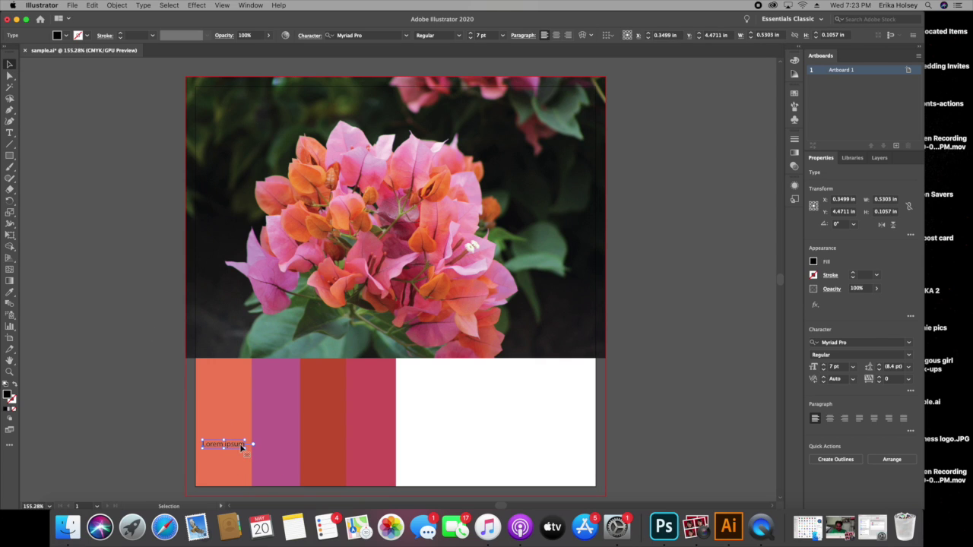
# Replace the placeholder text on the coral rectangle with three lines reading R206, G88 and B100
pyautogui.doubleClick(240, 444)
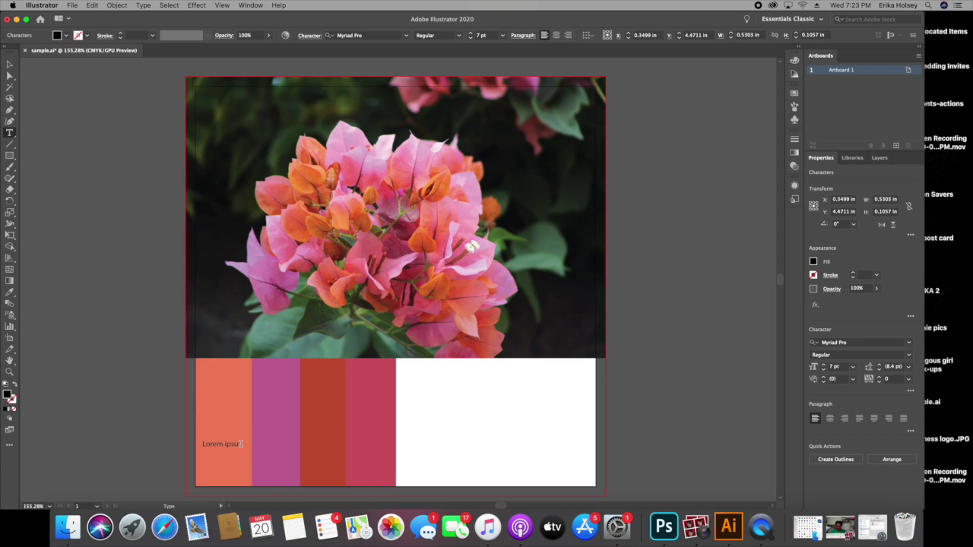
pyautogui.press('BackSpace')
pyautogui.write('R206')
pyautogui.press('Return')
pyautogui.write('B100')
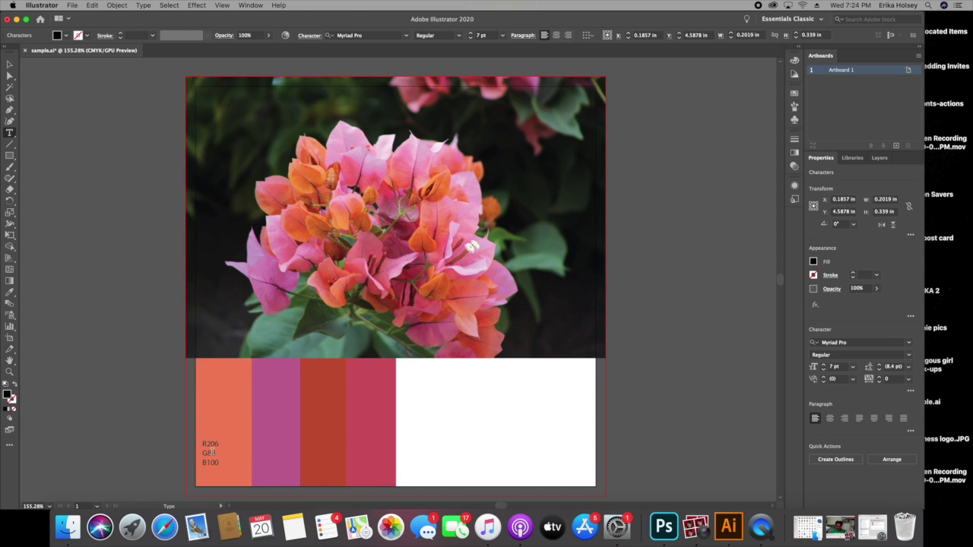
pyautogui.click(9, 64)
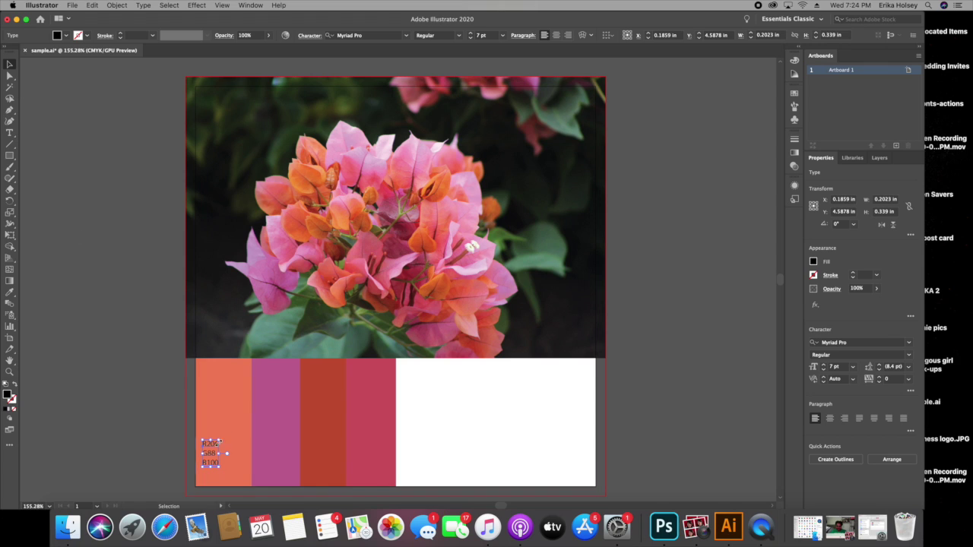
# Recolor all three lines of the RGB label white and set their font size to 12 pt
pyautogui.doubleClick(215, 463)
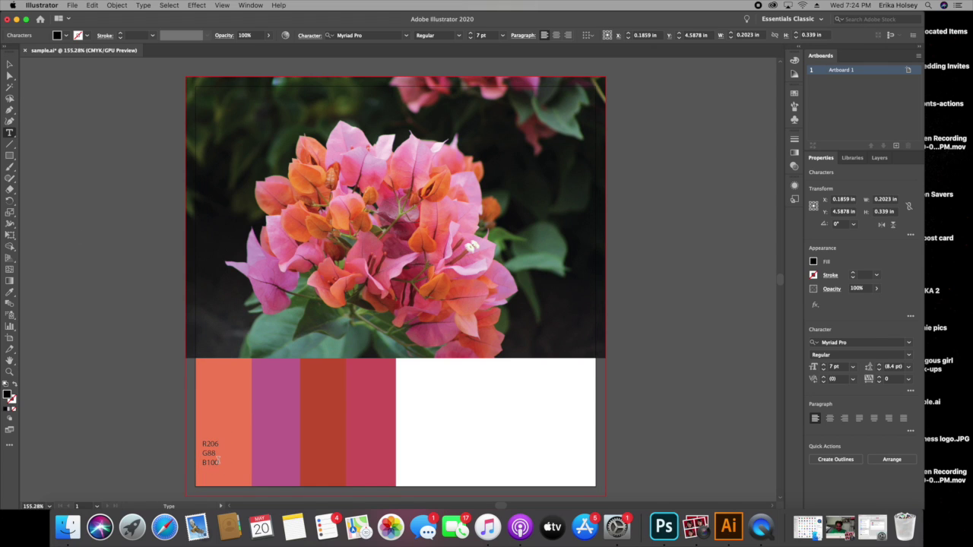
pyautogui.moveTo(218, 461); pyautogui.dragTo(201, 443)
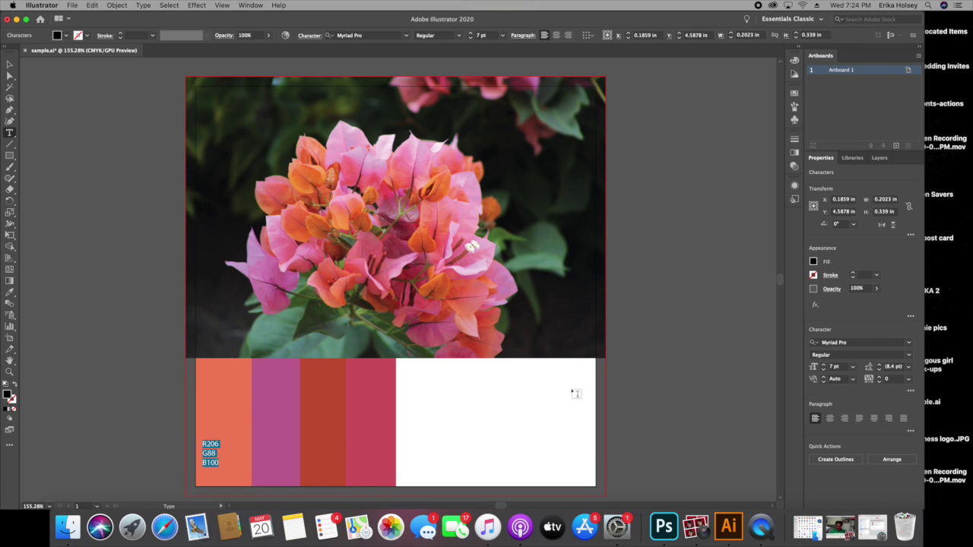
pyautogui.click(813, 260)
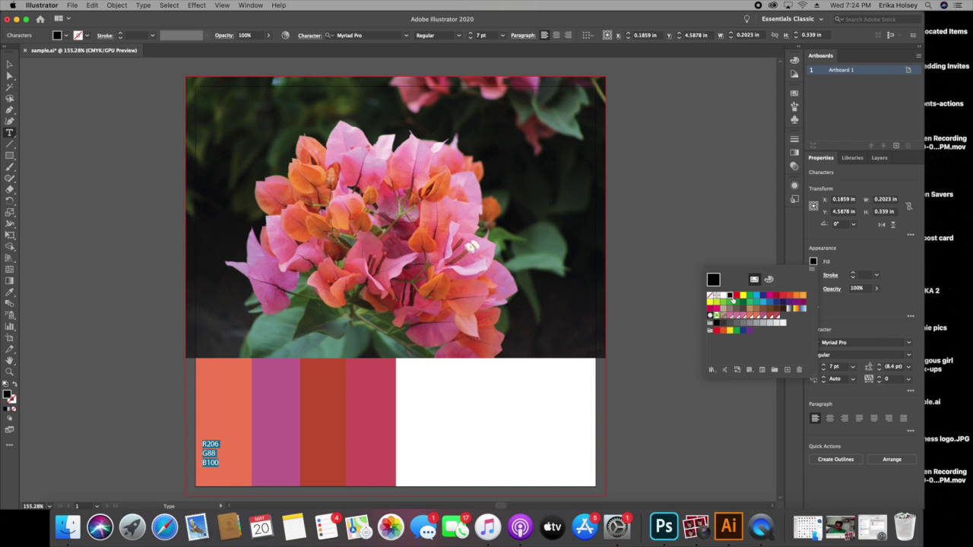
pyautogui.click(723, 295)
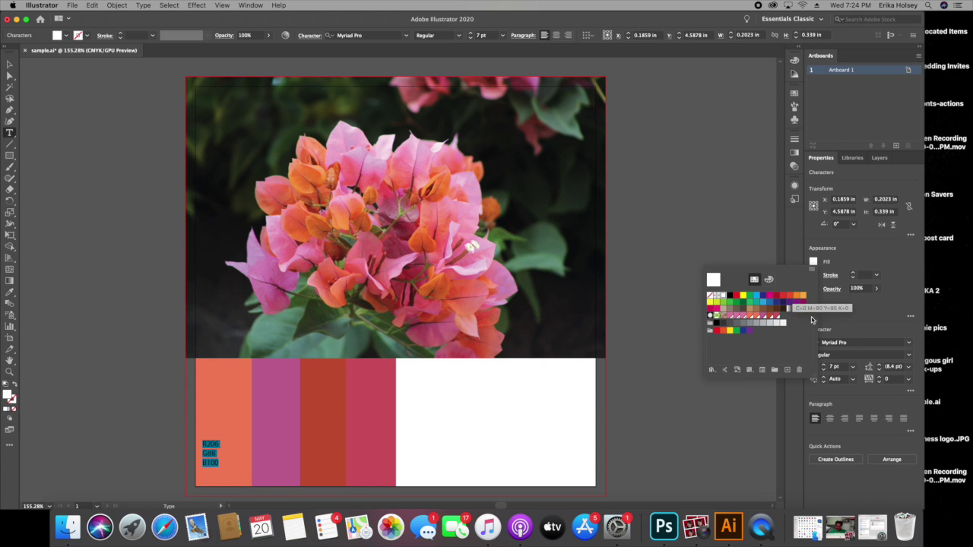
pyautogui.click(849, 316)
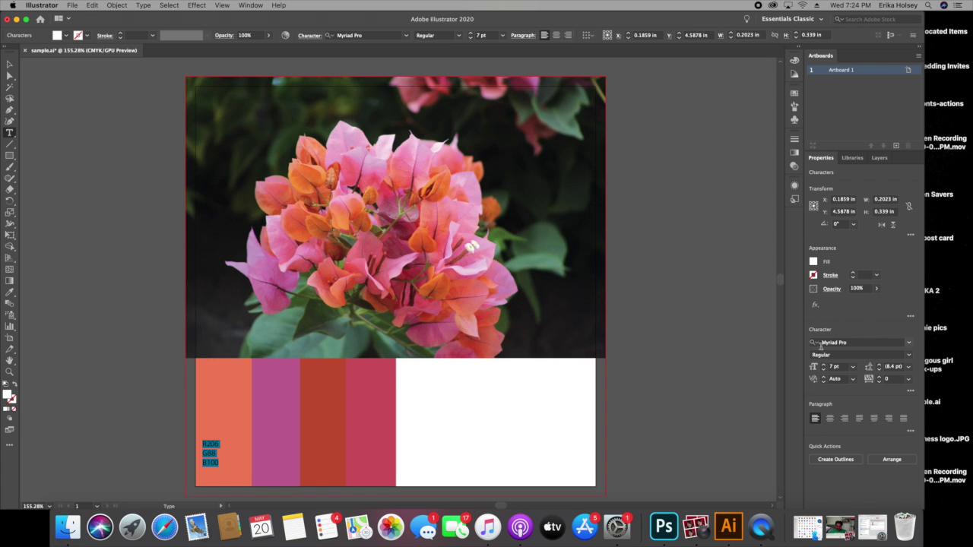
pyautogui.click(823, 364)
pyautogui.click(823, 364)
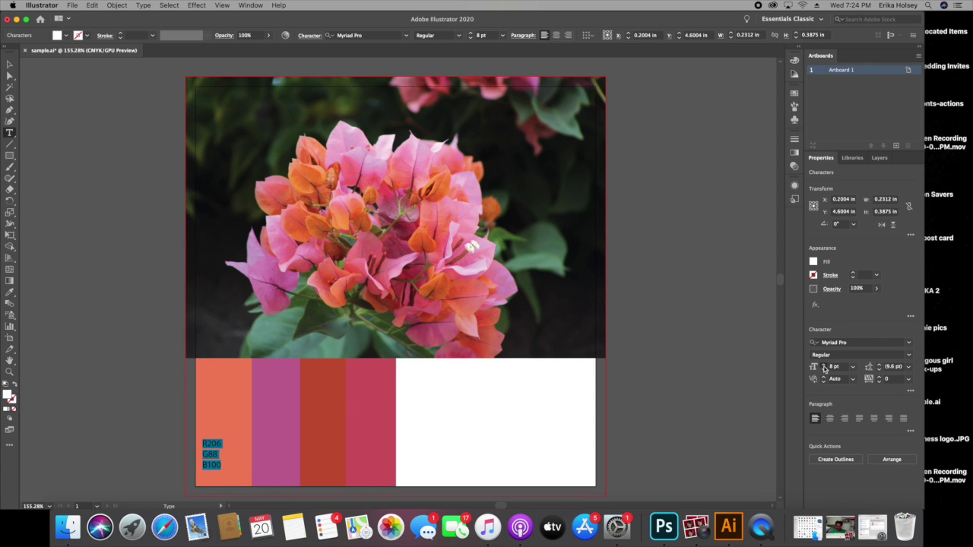
pyautogui.click(823, 365)
pyautogui.click(823, 364)
pyautogui.click(822, 365)
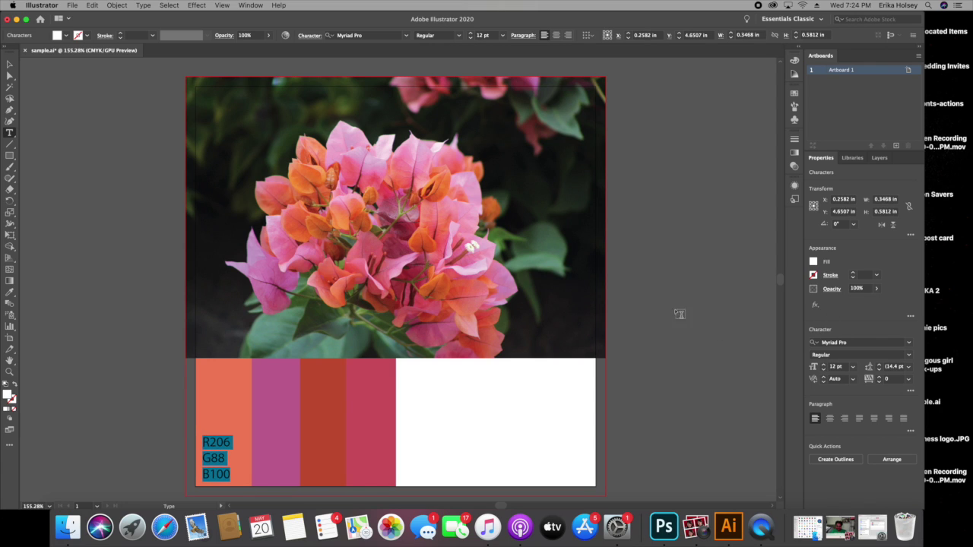
# Move the RGB label up and centre it across the width of the coral rectangle, then deselect it
pyautogui.click(10, 65)
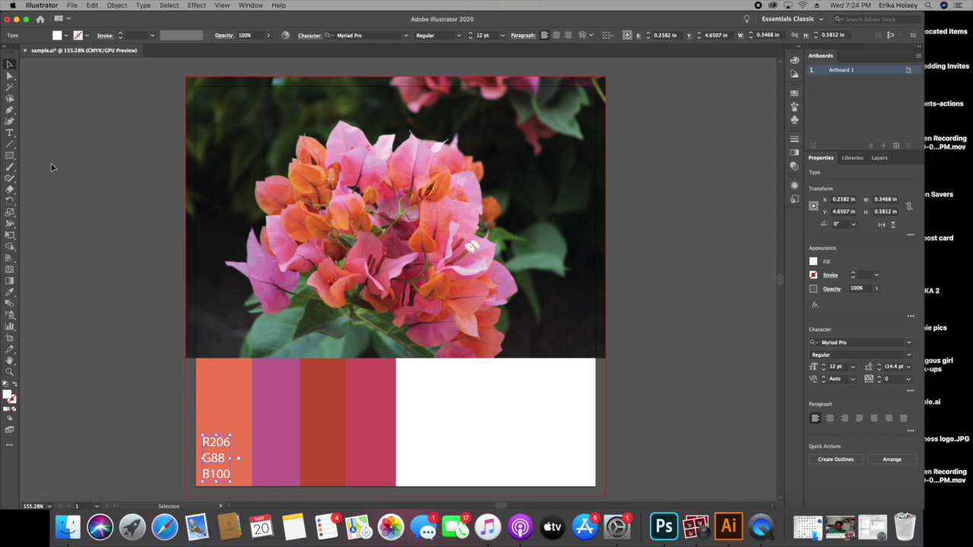
pyautogui.click(63, 163)
pyautogui.moveTo(218, 460); pyautogui.dragTo(224, 438)
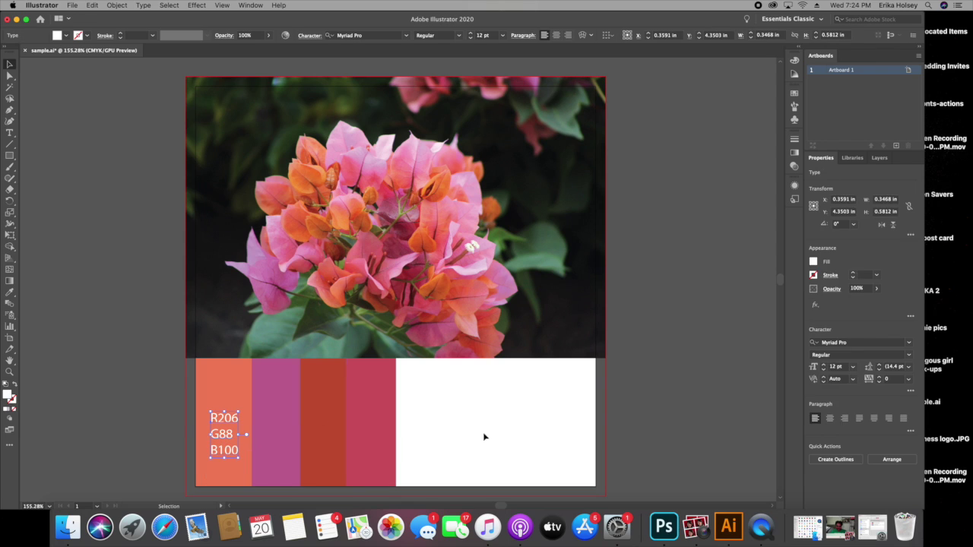
pyautogui.click(665, 373)
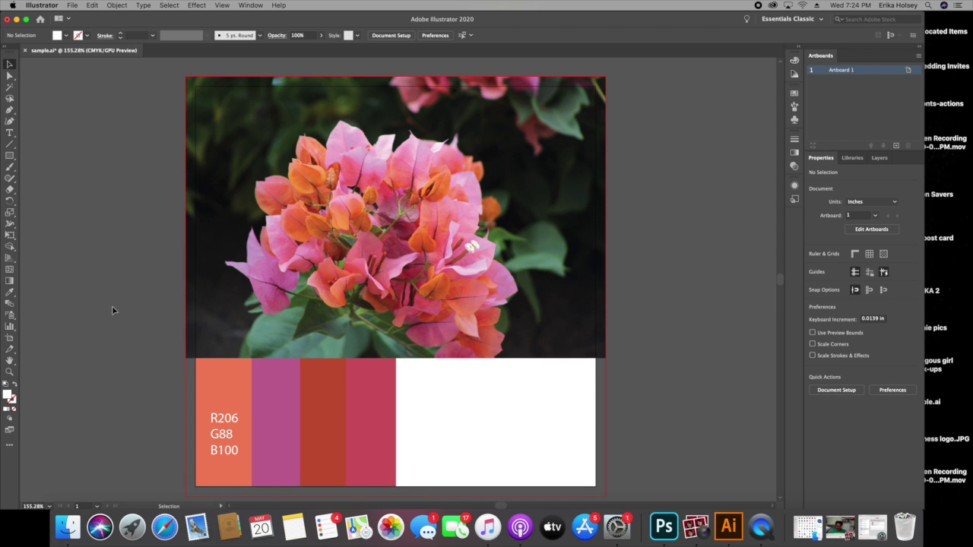
# Draw a fifth rectangle about 0.59 × 1.6 in beside the crimson one and fill it with a dark green sampled from a leaf
pyautogui.click(10, 156)
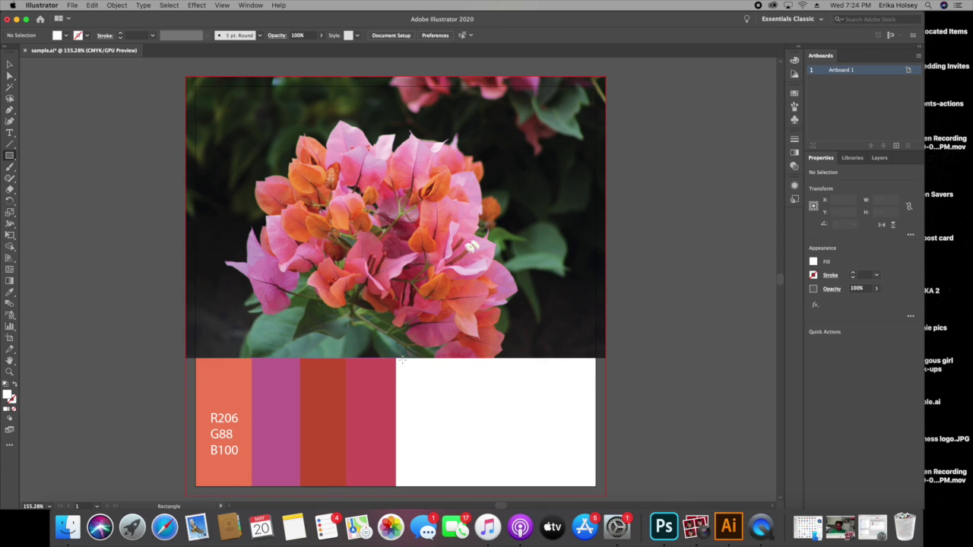
pyautogui.moveTo(401, 357); pyautogui.dragTo(450, 484)
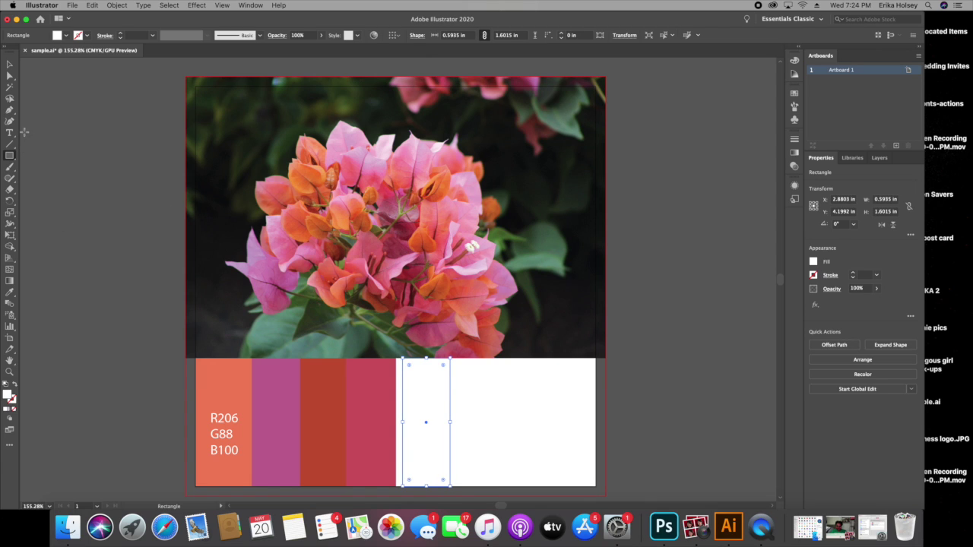
pyautogui.click(10, 293)
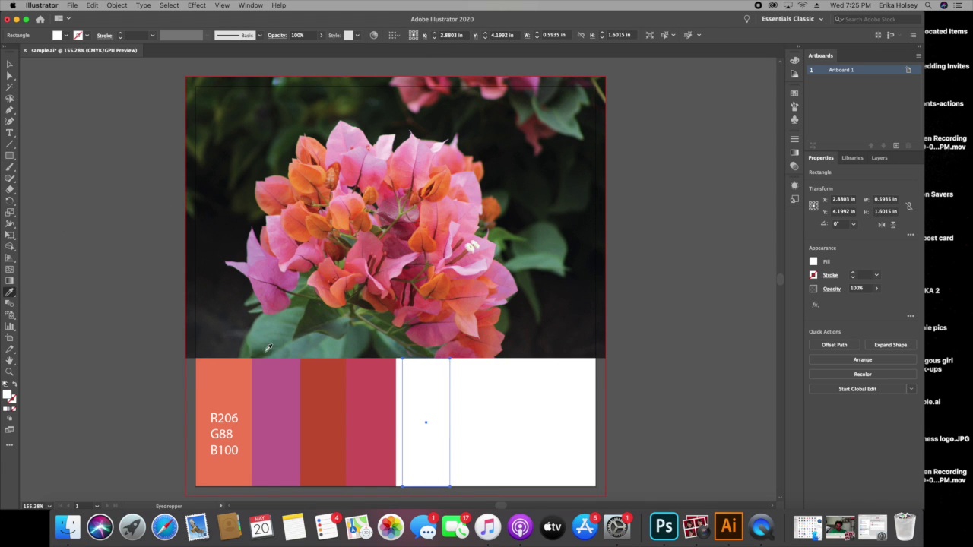
pyautogui.click(324, 321)
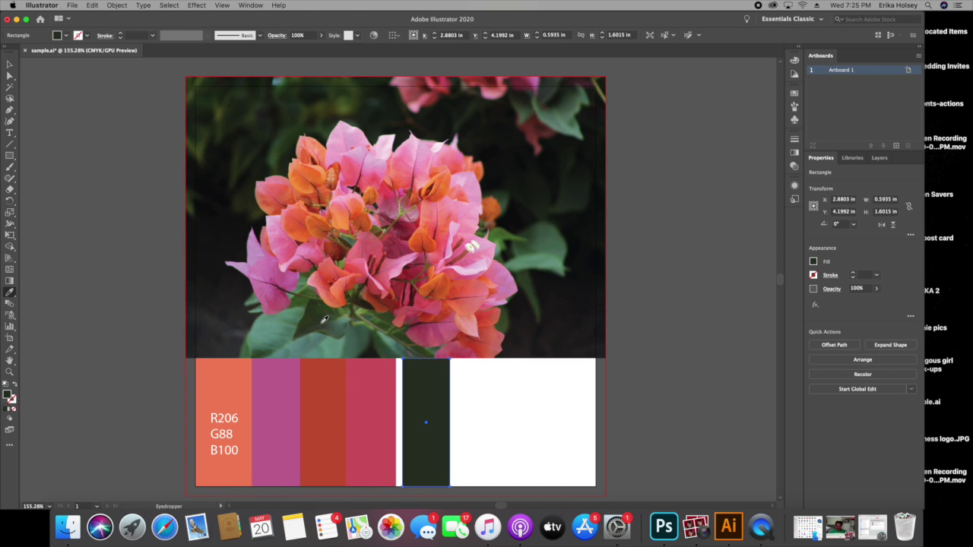
pyautogui.click(10, 64)
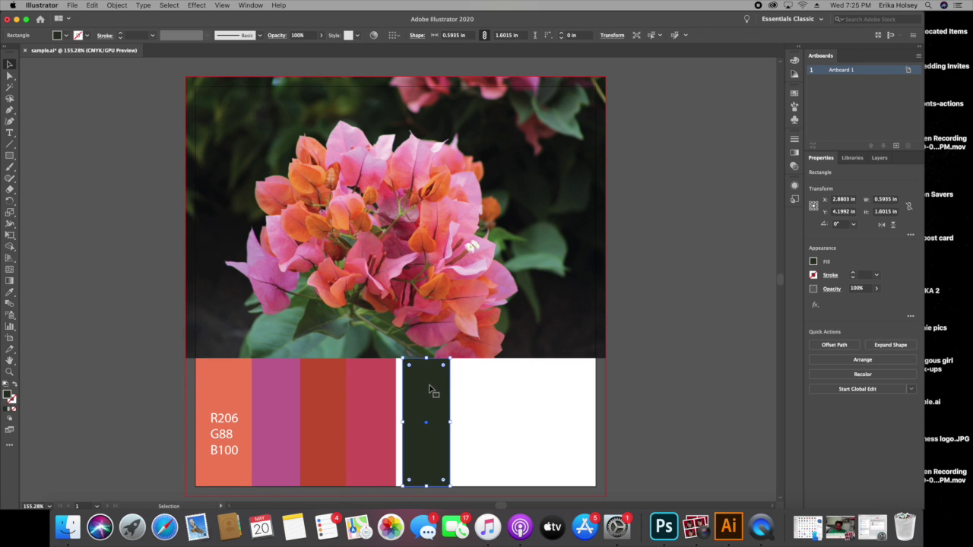
# Duplicate the dark green rectangle three times along the row and fill the third of the four with teal sampled from the lower-left leaf
pyautogui.moveTo(430, 389); pyautogui.dragTo(529, 407)
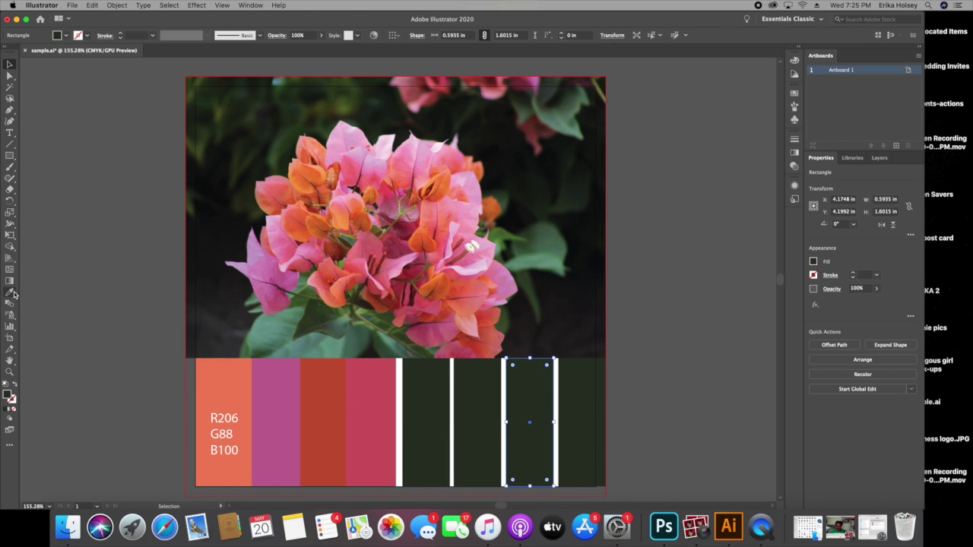
pyautogui.click(11, 292)
pyautogui.click(278, 326)
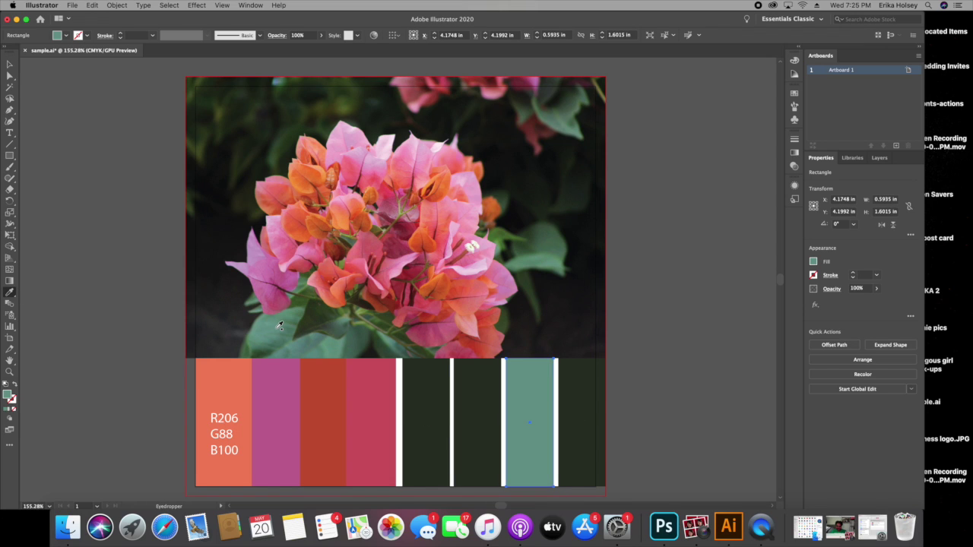
# Fill the second of the four green rectangles with an olive green sampled from the shadowed leaf below the flowers
pyautogui.click(10, 64)
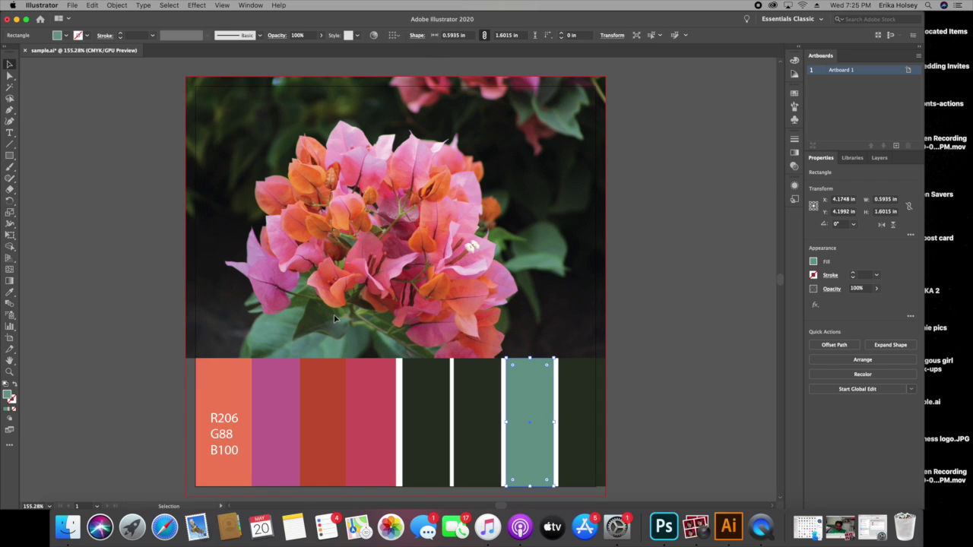
pyautogui.click(486, 391)
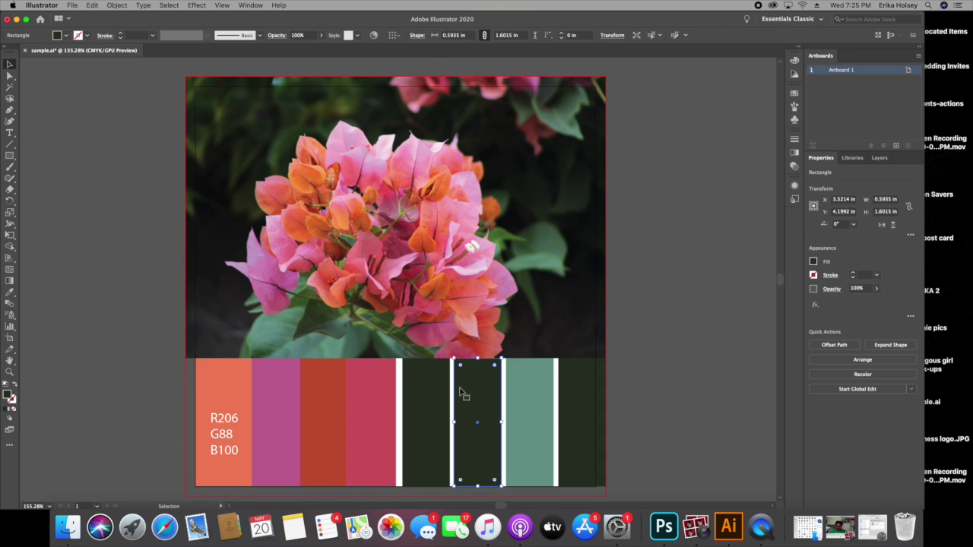
pyautogui.click(9, 295)
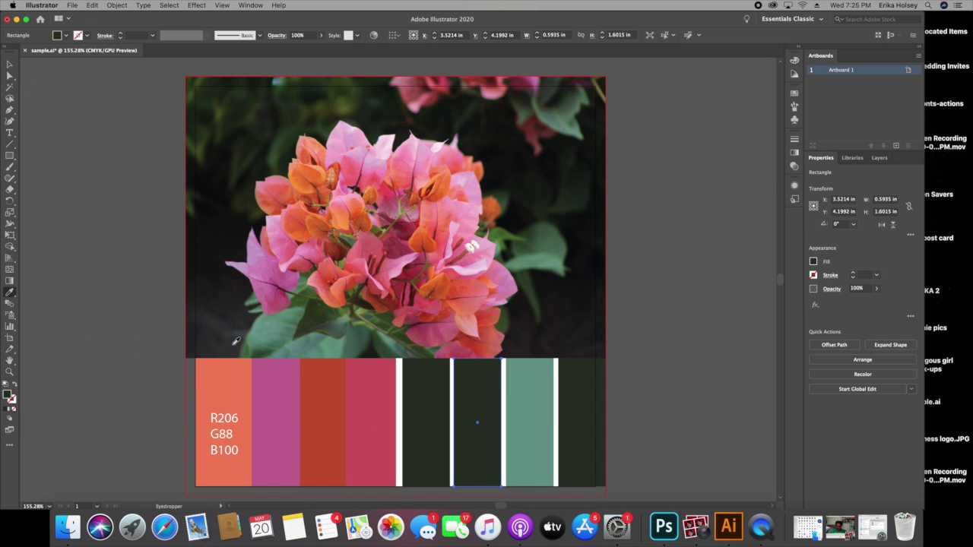
pyautogui.click(340, 320)
pyautogui.click(332, 320)
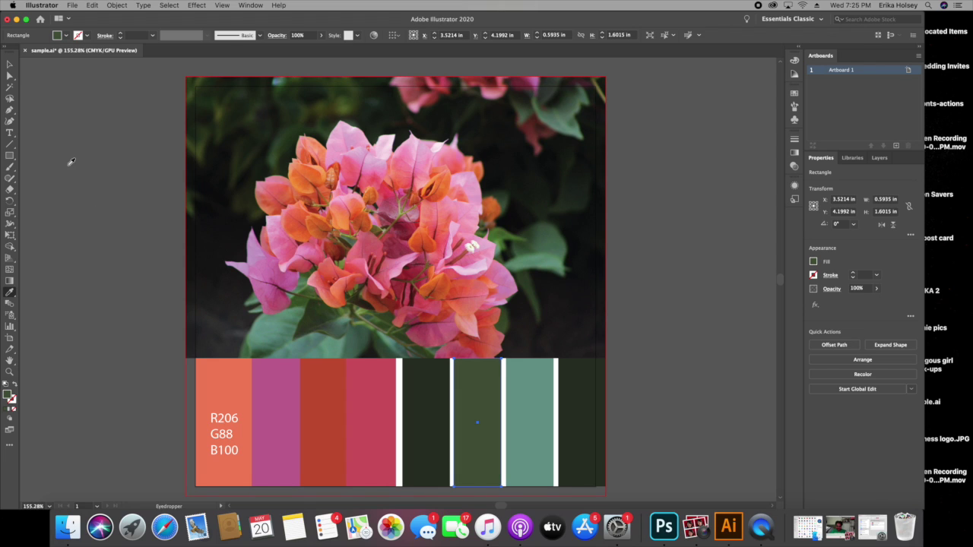
# Fill the dark rectangle next to the crimson one with a bright green sampled from the small leaf beside the blossoms
pyautogui.click(9, 64)
pyautogui.click(429, 436)
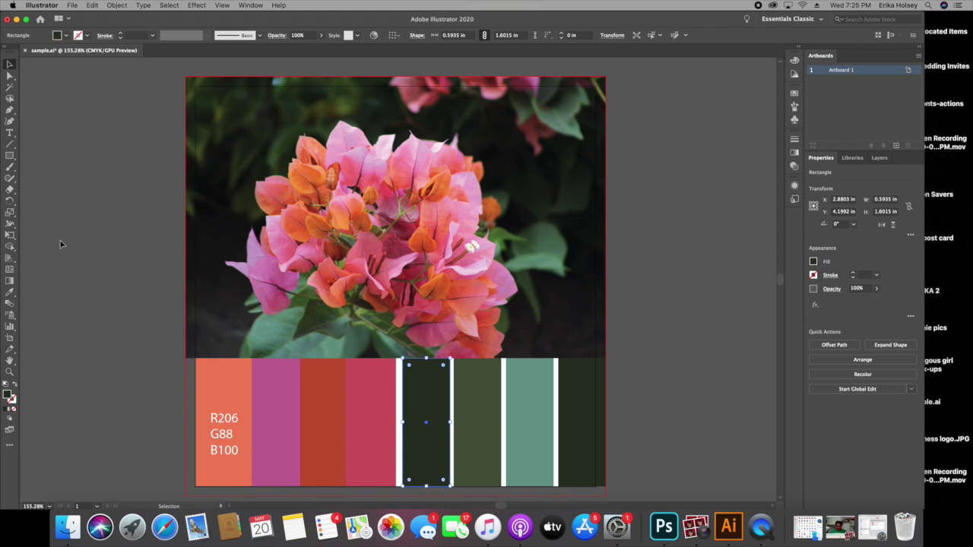
pyautogui.click(10, 293)
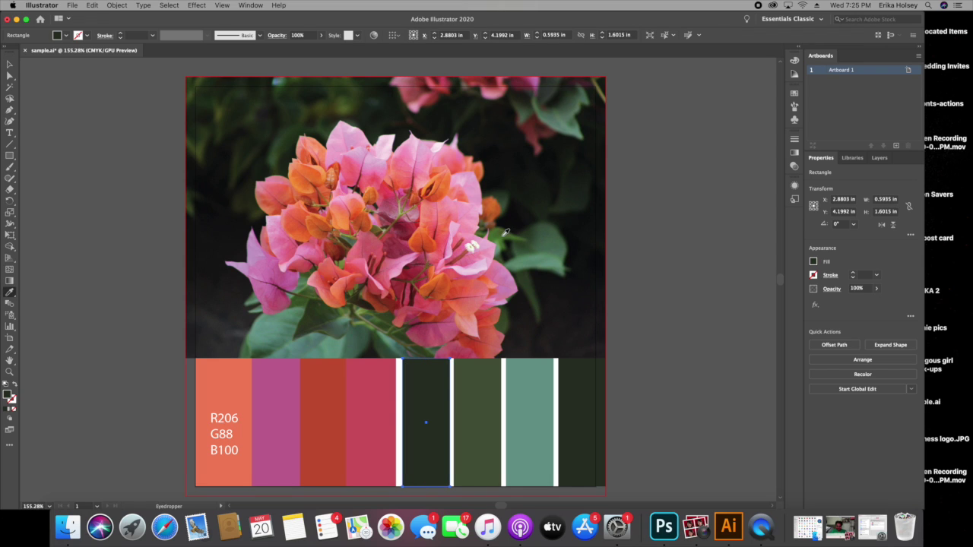
pyautogui.click(504, 237)
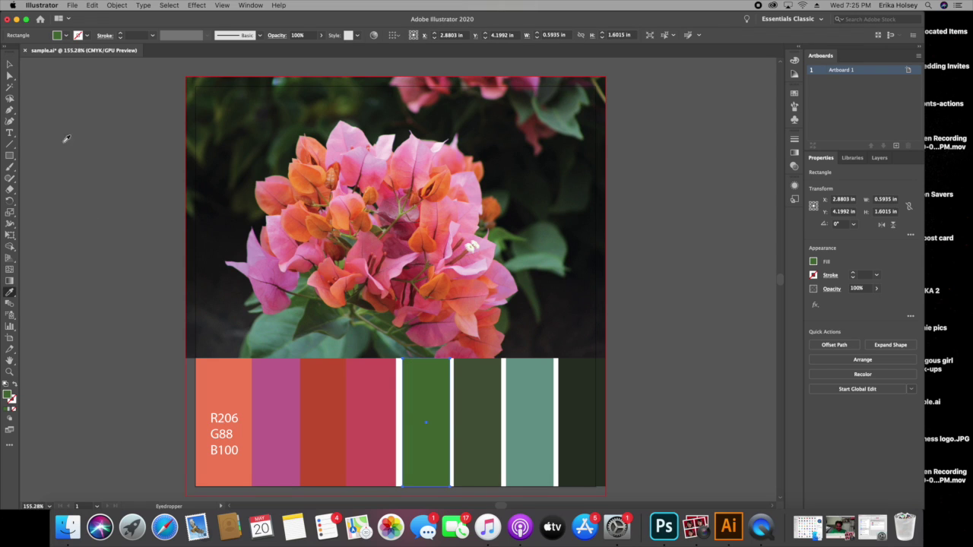
# Nudge the bright green rectangle left until it touches the crimson rectangle
pyautogui.click(10, 67)
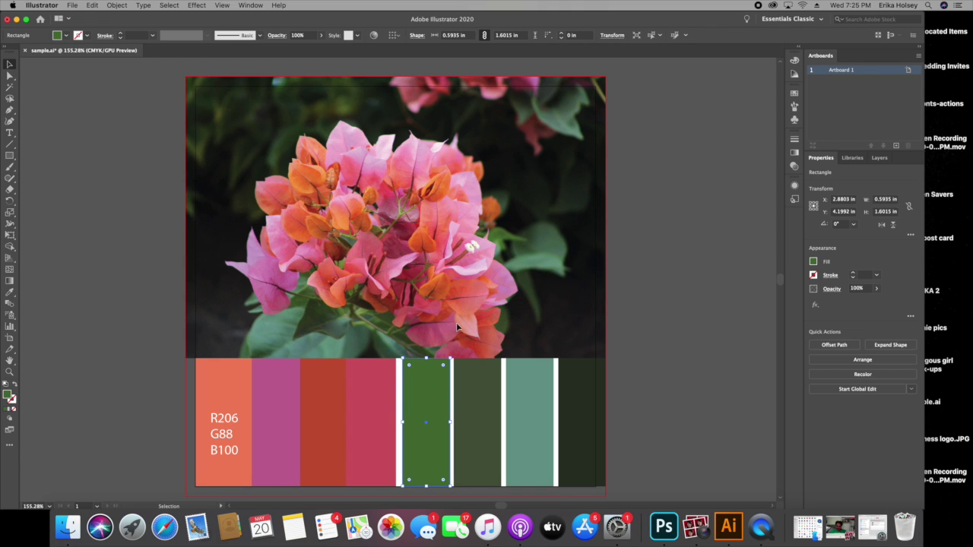
pyautogui.press('Left')
pyautogui.press('Left')
pyautogui.press('Left')
pyautogui.press('Left')
pyautogui.press('Left')
pyautogui.press('Left')
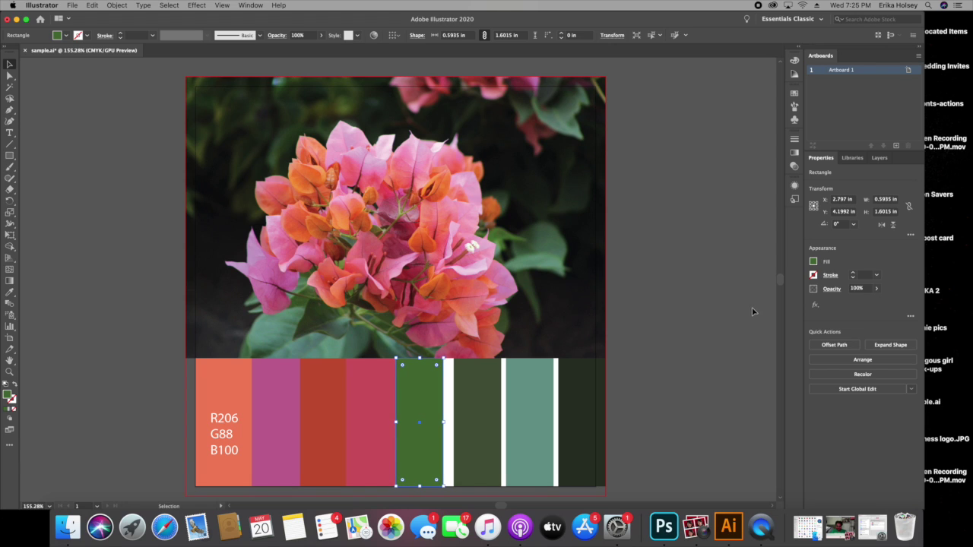
# Save the bright green fill as a global process-color swatch in the spring pallette library
pyautogui.click(814, 262)
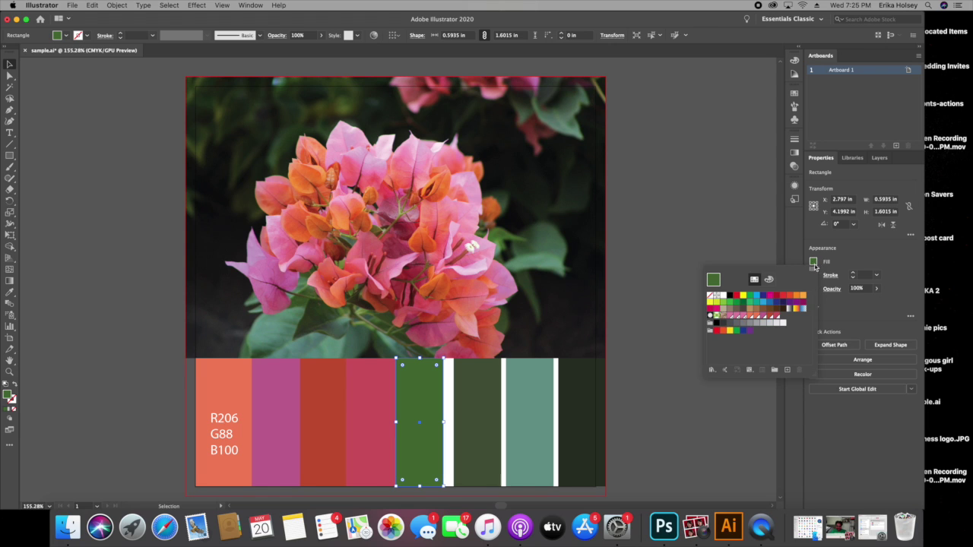
pyautogui.click(813, 272)
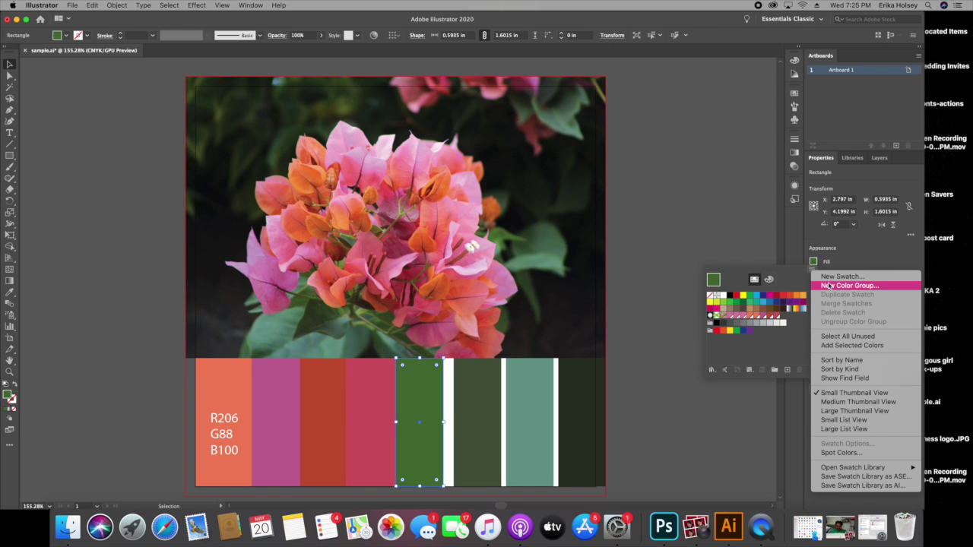
pyautogui.click(832, 278)
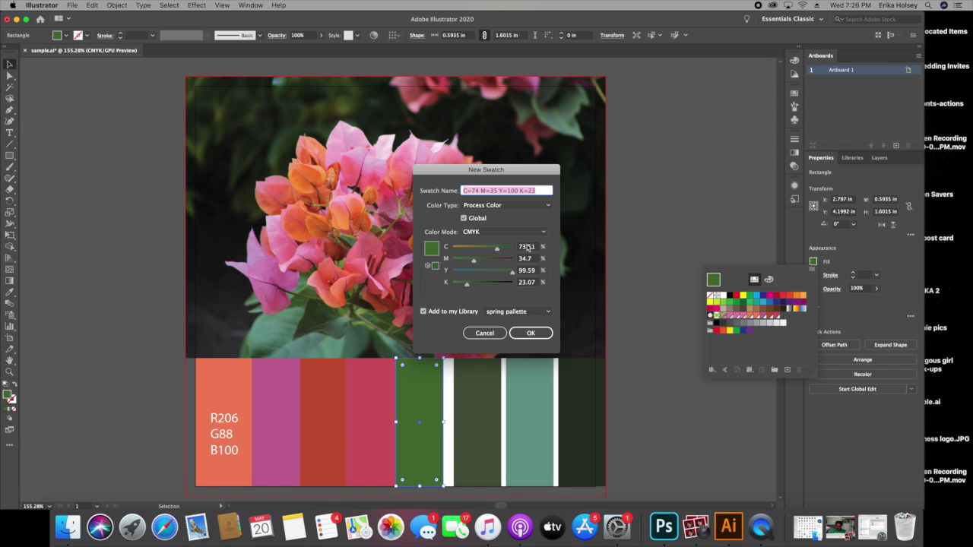
pyautogui.click(531, 335)
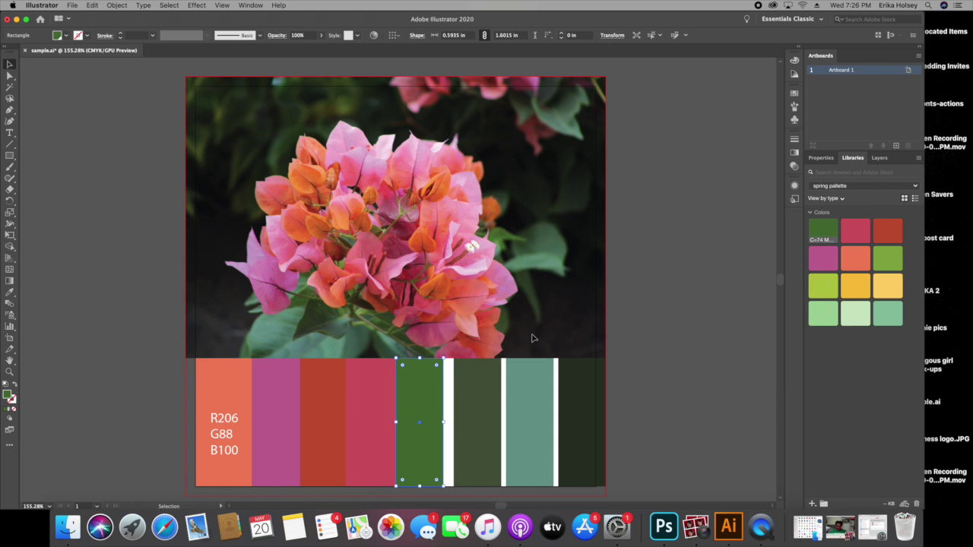
# Nudge the olive green rectangle left until it touches the bright green one
pyautogui.click(472, 392)
pyautogui.press('Left')
pyautogui.press('Left')
pyautogui.press('Left')
pyautogui.press('Left')
pyautogui.press('Left')
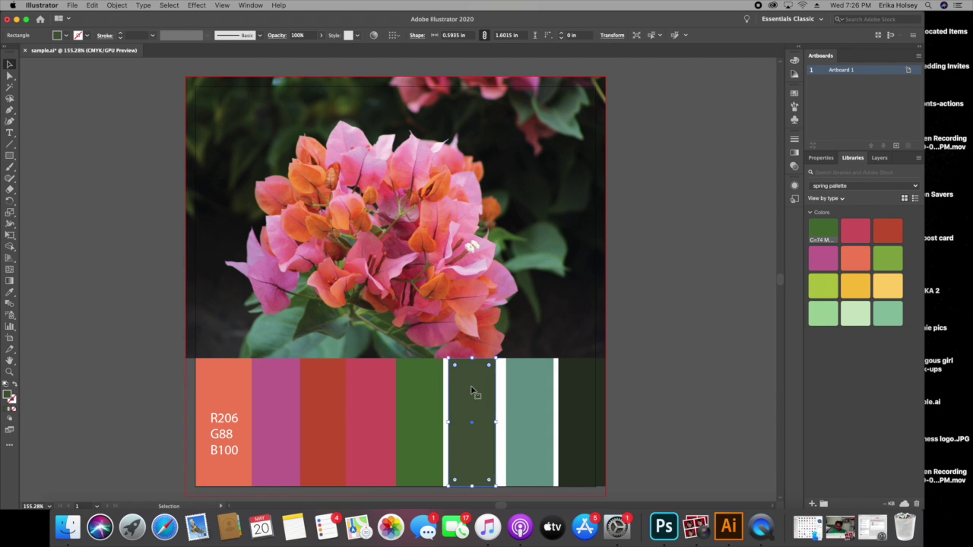
pyautogui.press('Left')
pyautogui.press('Left')
pyautogui.press('Left')
pyautogui.press('Left')
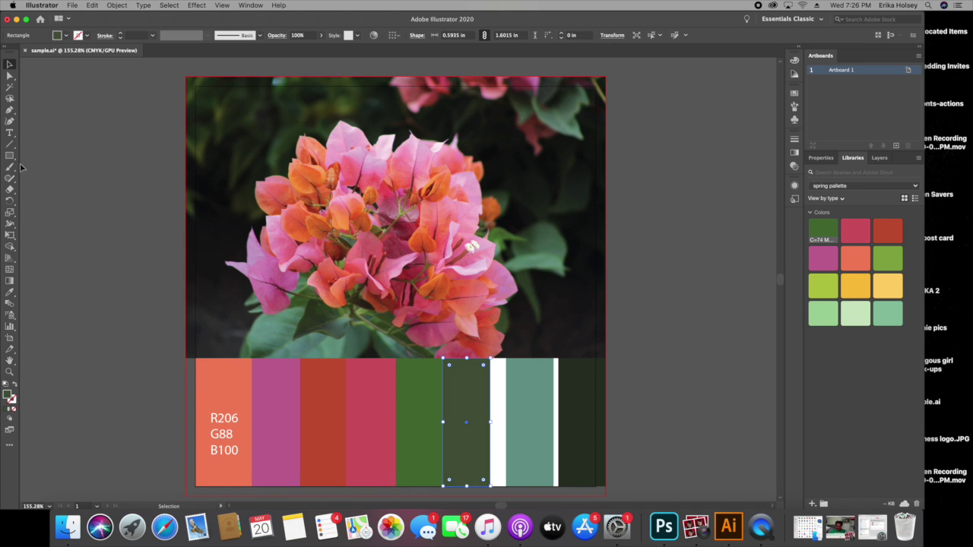
# Save the olive green fill as a global process-color swatch in the spring pallette library
pyautogui.click(821, 158)
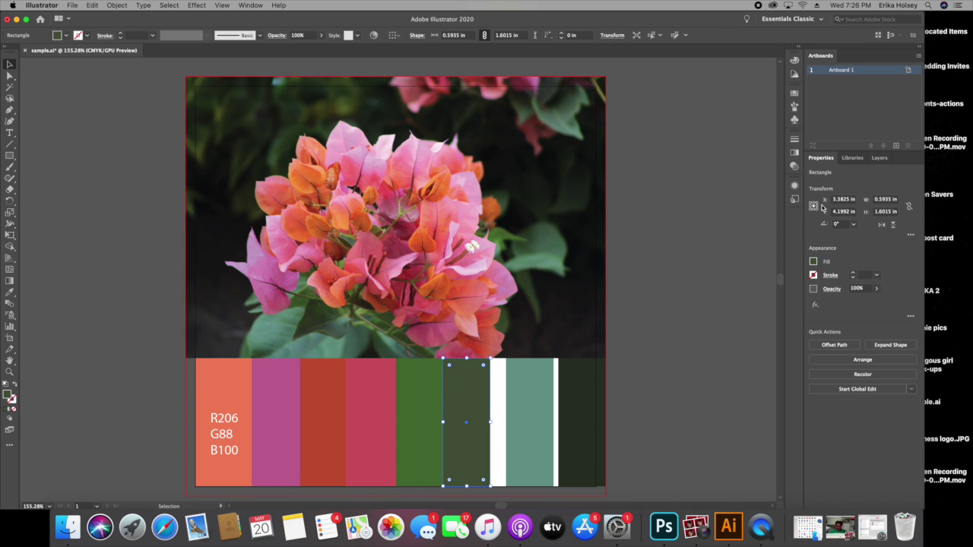
pyautogui.click(813, 262)
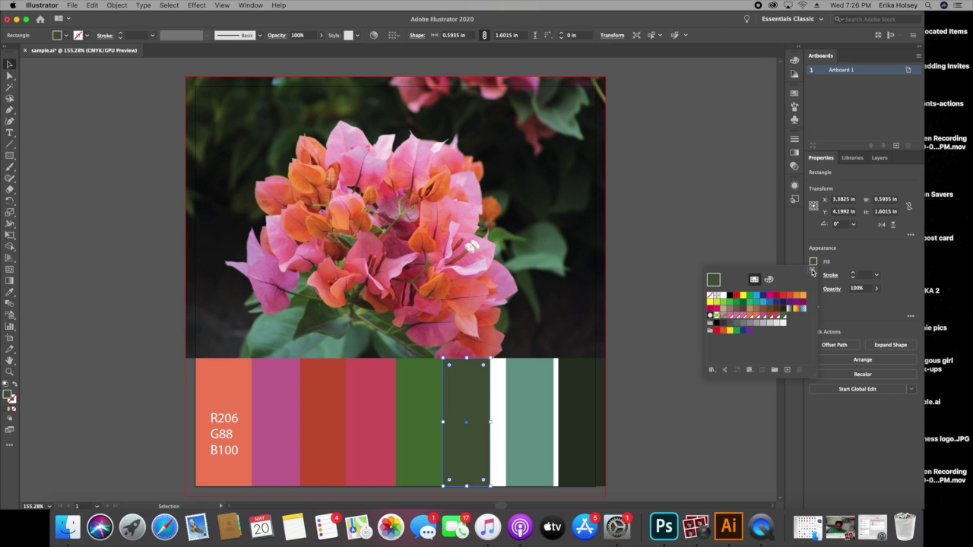
pyautogui.click(811, 271)
pyautogui.click(839, 279)
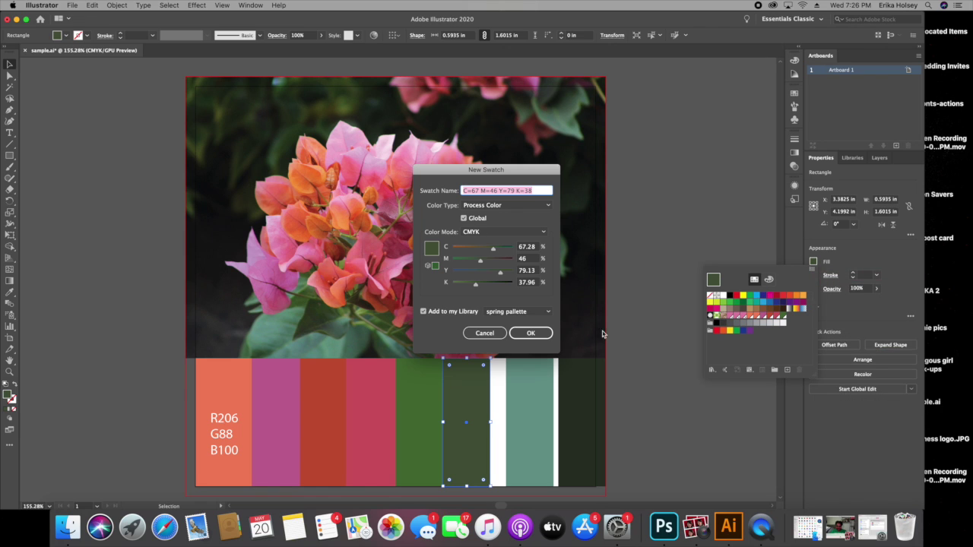
pyautogui.click(522, 336)
# Nudge the teal rectangle left until it touches the olive green one
pyautogui.click(517, 400)
pyautogui.press('Left')
pyautogui.press('Left')
pyautogui.press('Left')
pyautogui.press('Left')
pyautogui.press('Left')
pyautogui.press('Left')
pyautogui.press('Left')
pyautogui.press('Left')
pyautogui.press('Left')
pyautogui.press('Left')
pyautogui.press('Left')
pyautogui.press('Left')
pyautogui.press('Left')
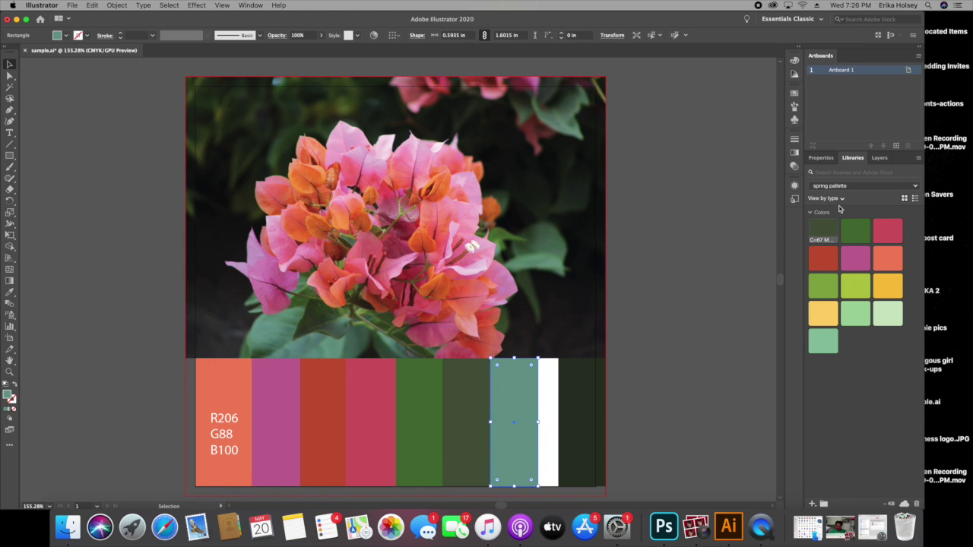
# Save the teal fill as a global CMYK swatch in the spring pallette library, checking its RGB values before saving
pyautogui.click(828, 159)
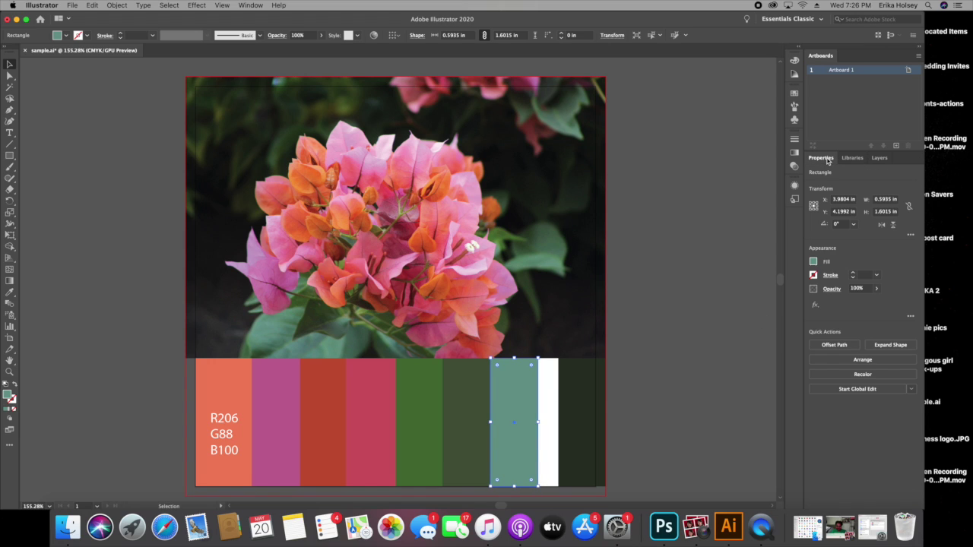
pyautogui.click(813, 262)
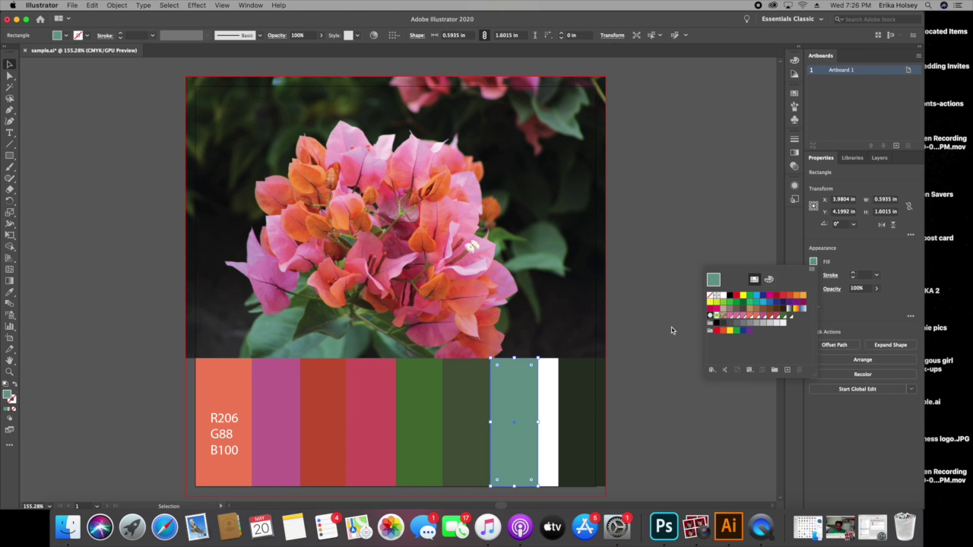
pyautogui.click(811, 272)
pyautogui.click(829, 277)
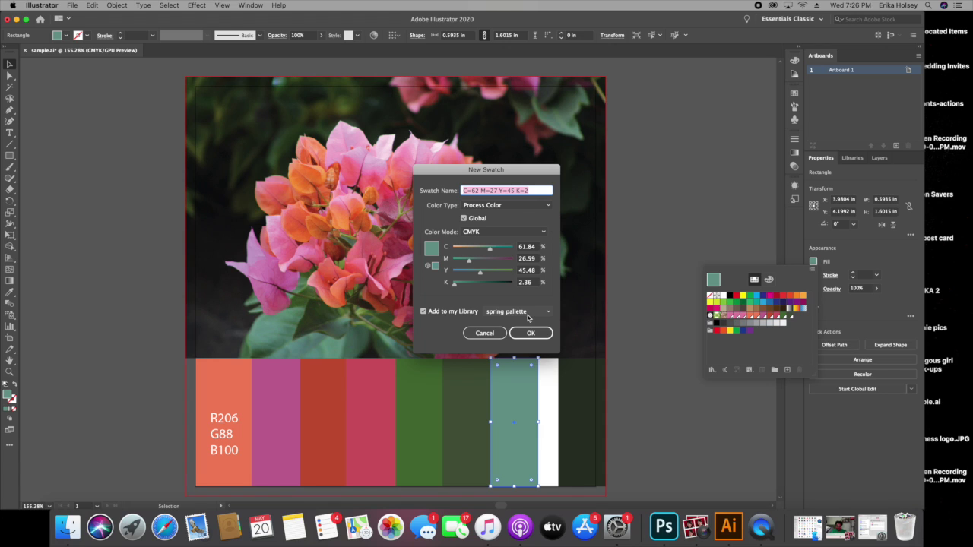
pyautogui.click(535, 231)
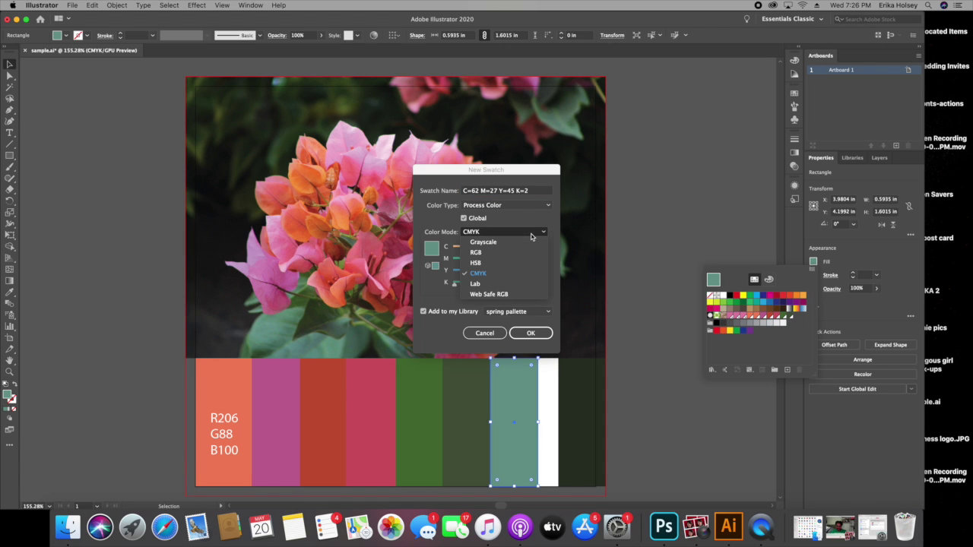
pyautogui.click(488, 255)
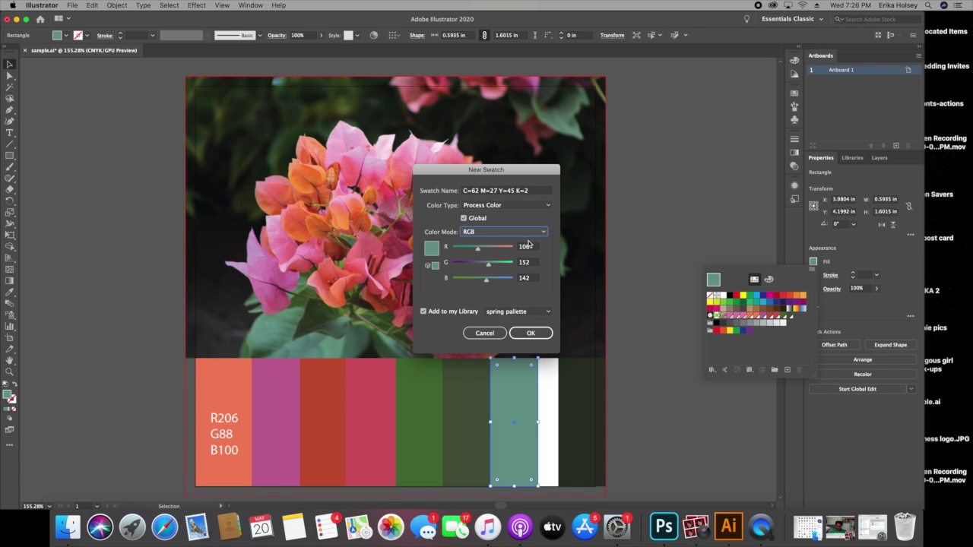
pyautogui.click(519, 232)
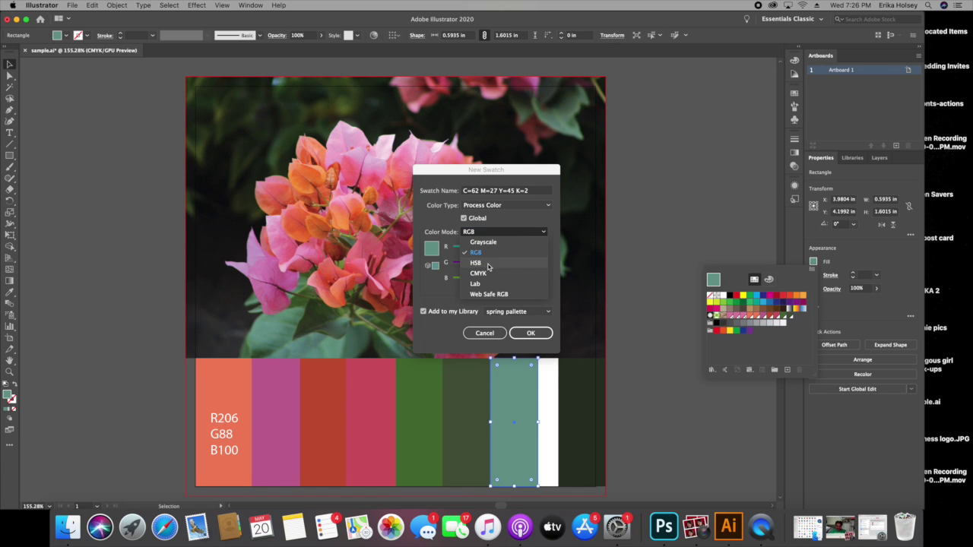
pyautogui.click(487, 275)
pyautogui.click(524, 335)
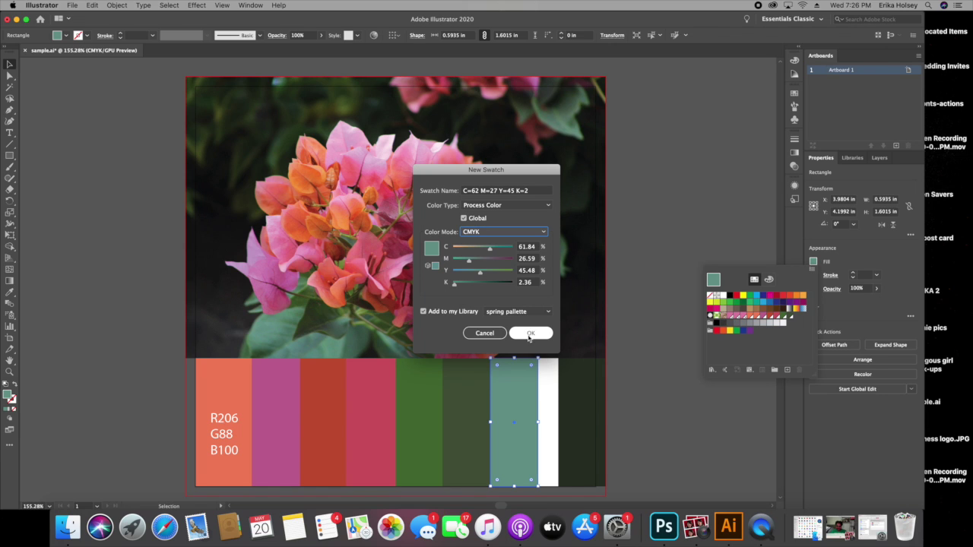
# Nudge the dark green rectangle at the end of the row left until it touches the teal one
pyautogui.click(579, 376)
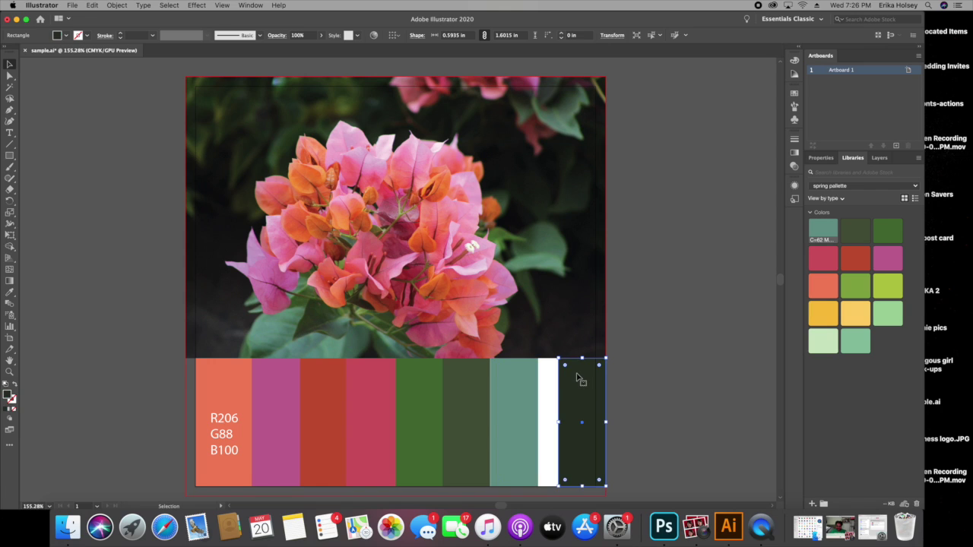
pyautogui.press('Left')
pyautogui.press('Left')
pyautogui.press('Left')
pyautogui.press('Left')
pyautogui.press('Left')
pyautogui.press('Left')
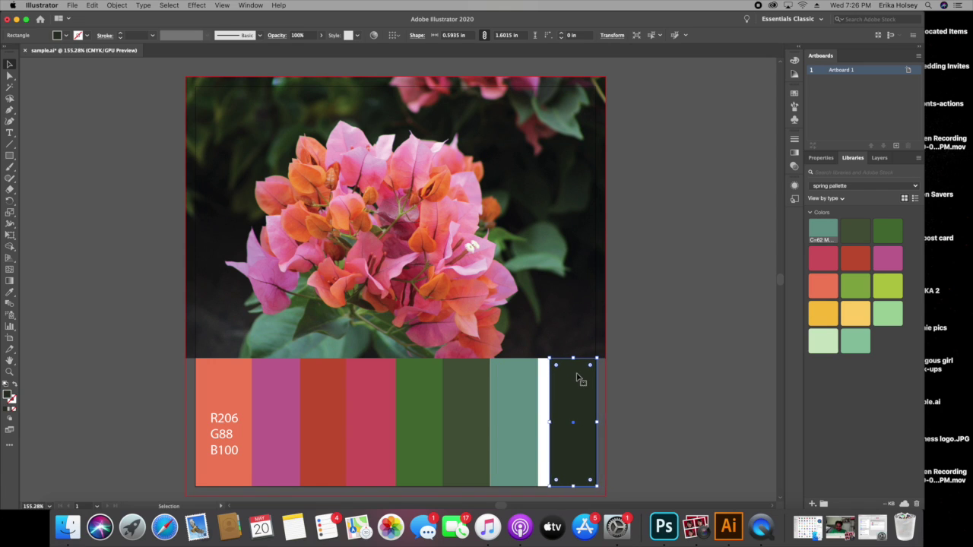
pyautogui.press('Left')
pyautogui.press('Left')
pyautogui.press('Left')
pyautogui.press('Left')
pyautogui.press('Left')
pyautogui.press('Left')
pyautogui.press('Left')
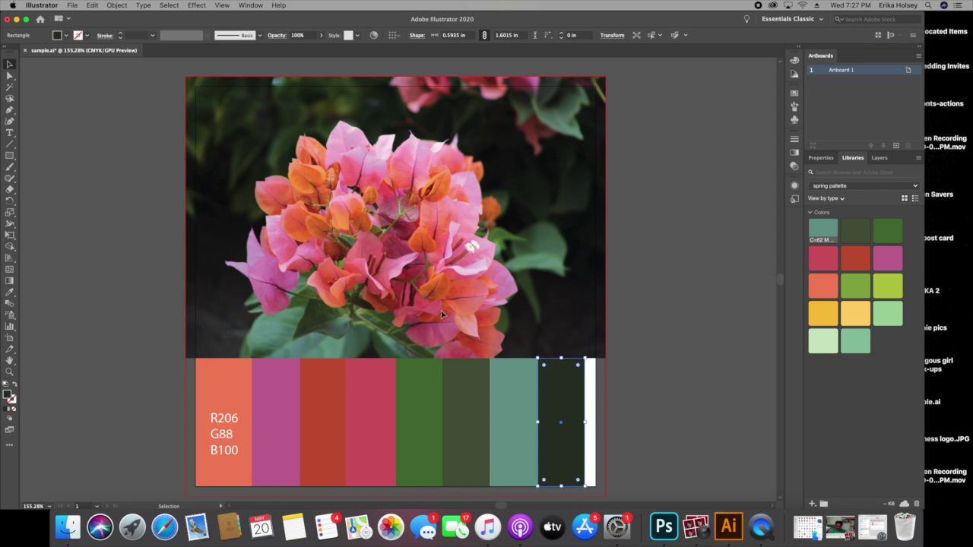
# Save the dark green fill as a global process-color swatch in the spring pallette library
pyautogui.click(821, 157)
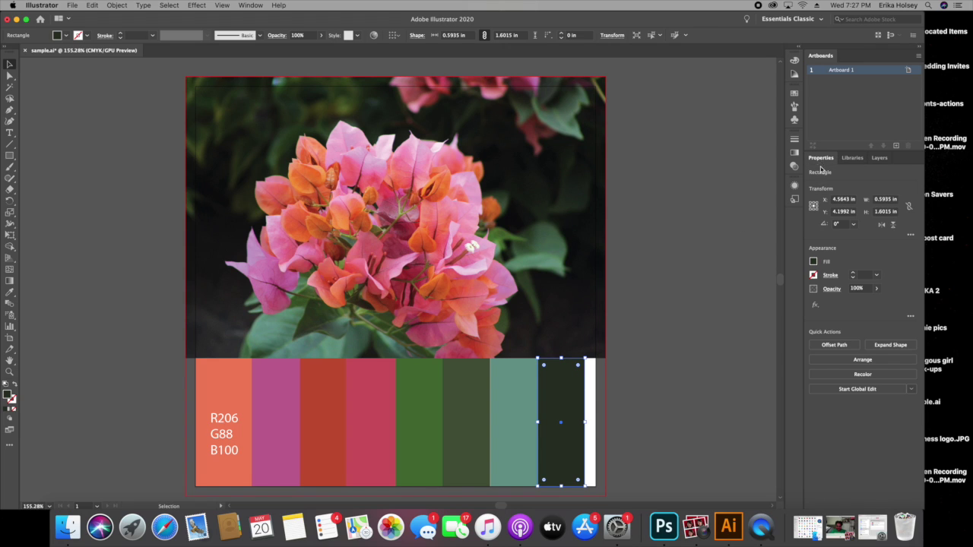
pyautogui.click(814, 262)
pyautogui.click(812, 271)
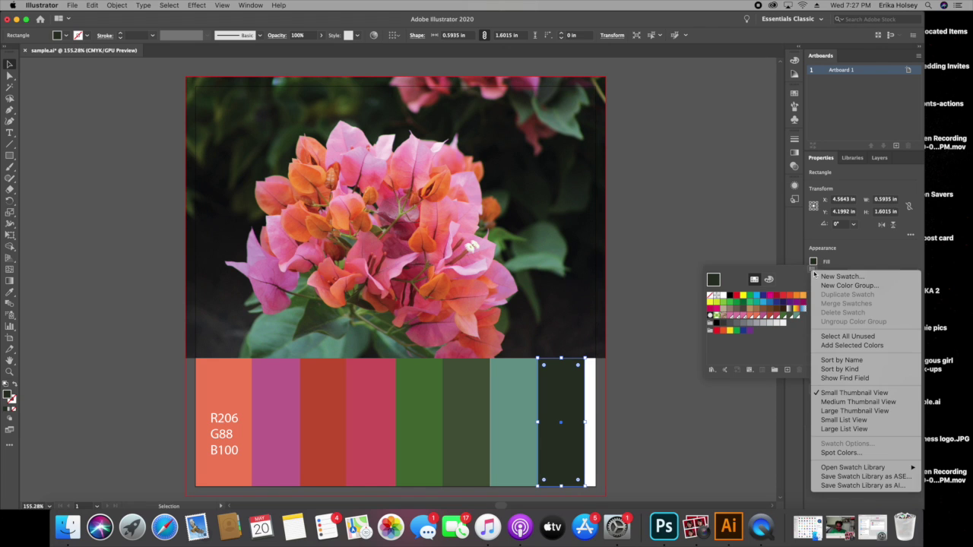
pyautogui.click(823, 276)
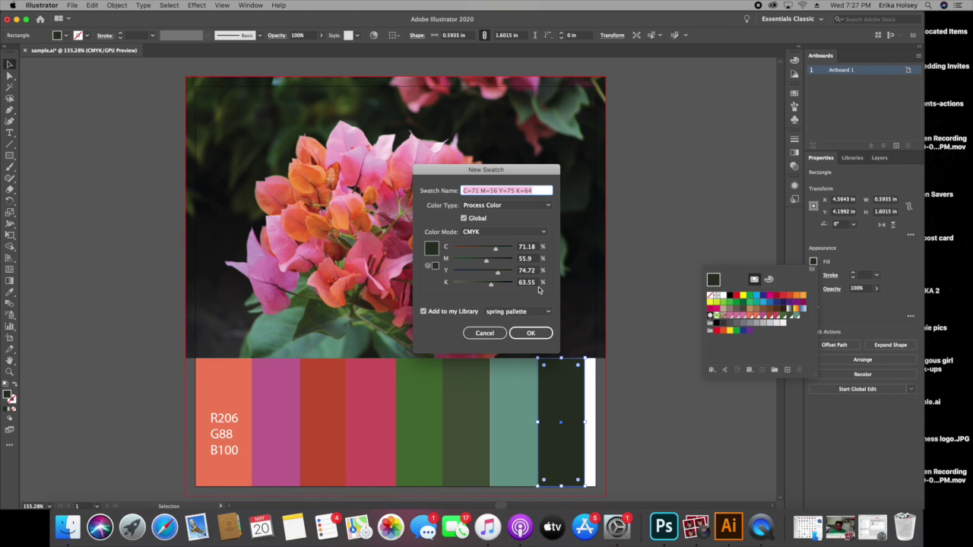
pyautogui.click(530, 335)
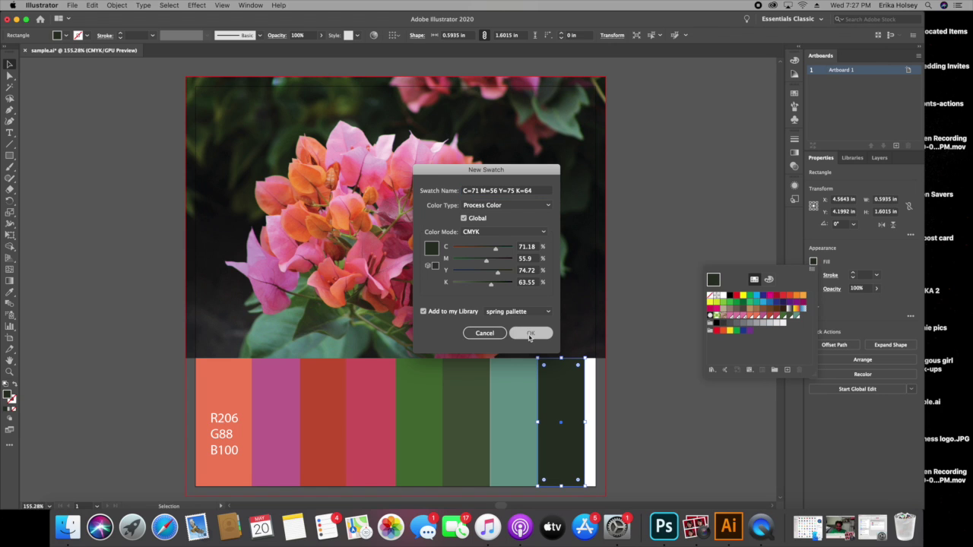
# Widen the dark green rectangle to about 0.62 in and move it flush with the artboard's right margin
pyautogui.click(700, 228)
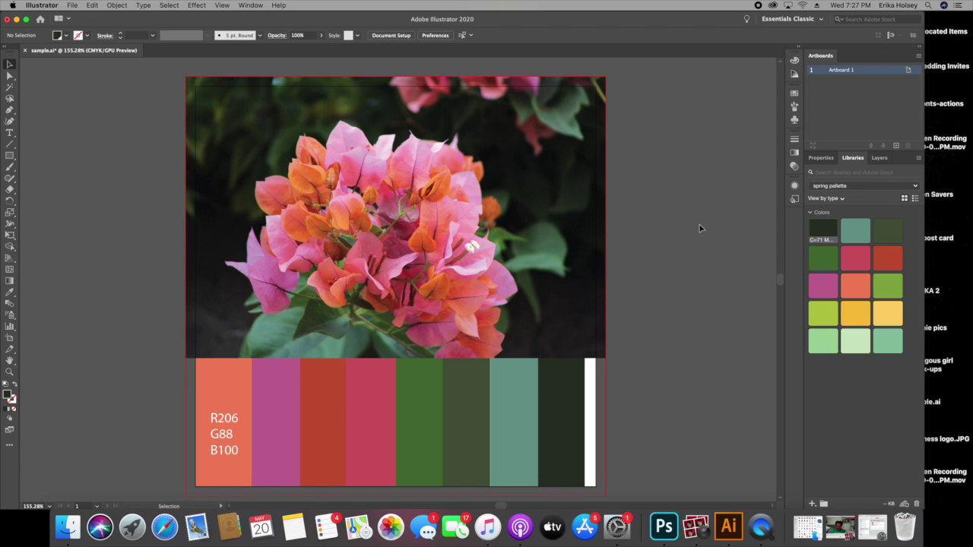
pyautogui.click(574, 403)
pyautogui.moveTo(586, 423); pyautogui.dragTo(563, 422)
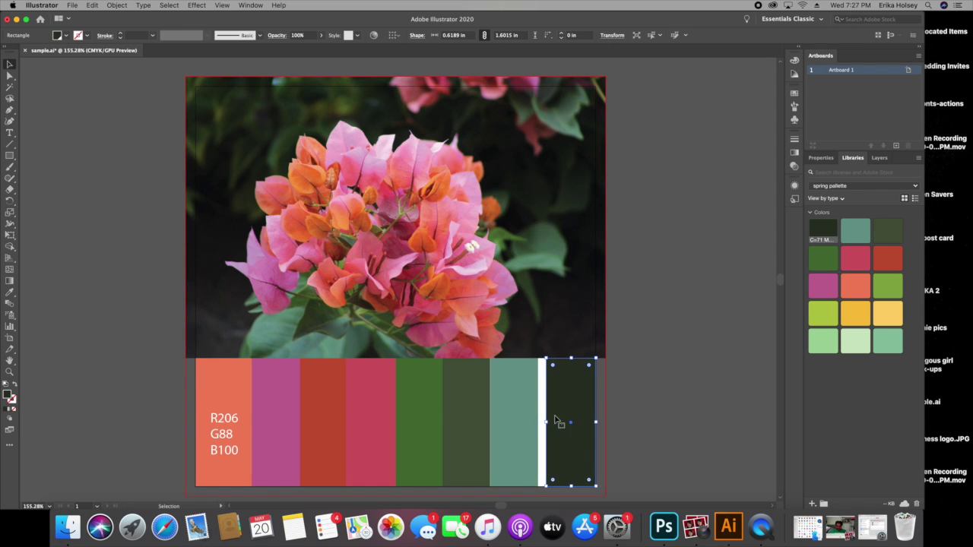
# Nudge the teal rectangle right until it touches the dark green one
pyautogui.click(525, 408)
pyautogui.press('Right')
pyautogui.press('Right')
pyautogui.press('Right')
pyautogui.press('Right')
pyautogui.press('Right')
pyautogui.press('Right')
pyautogui.press('Right')
# Nudge the olive green rectangle right until it touches the teal one
pyautogui.click(471, 408)
pyautogui.press('Right')
pyautogui.press('Right')
pyautogui.press('Right')
pyautogui.press('Right')
pyautogui.press('Right')
pyautogui.press('Right')
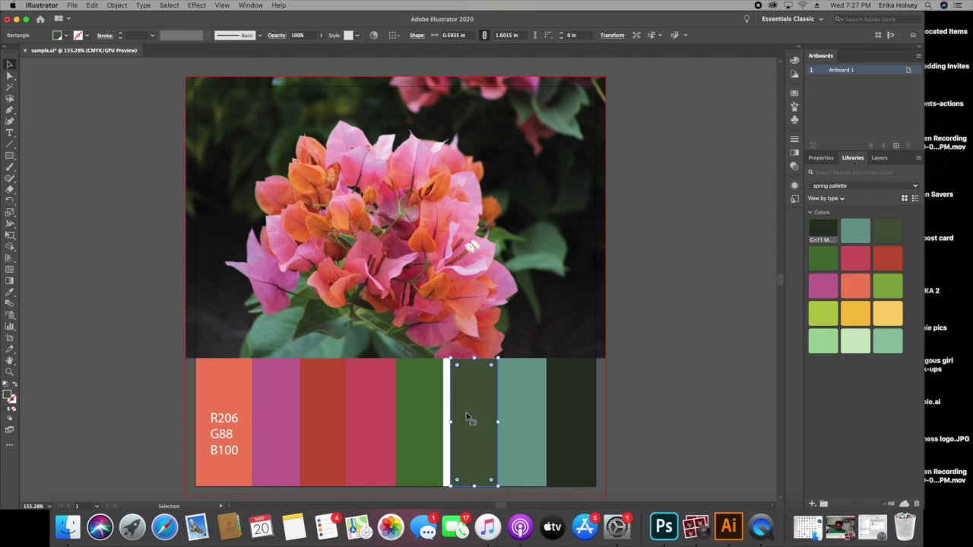
# Widen the olive green rectangle slightly leftward and close the remaining gap to the bright green rectangle
pyautogui.moveTo(450, 422); pyautogui.dragTo(448, 423)
pyautogui.click(433, 426)
pyautogui.click(657, 381)
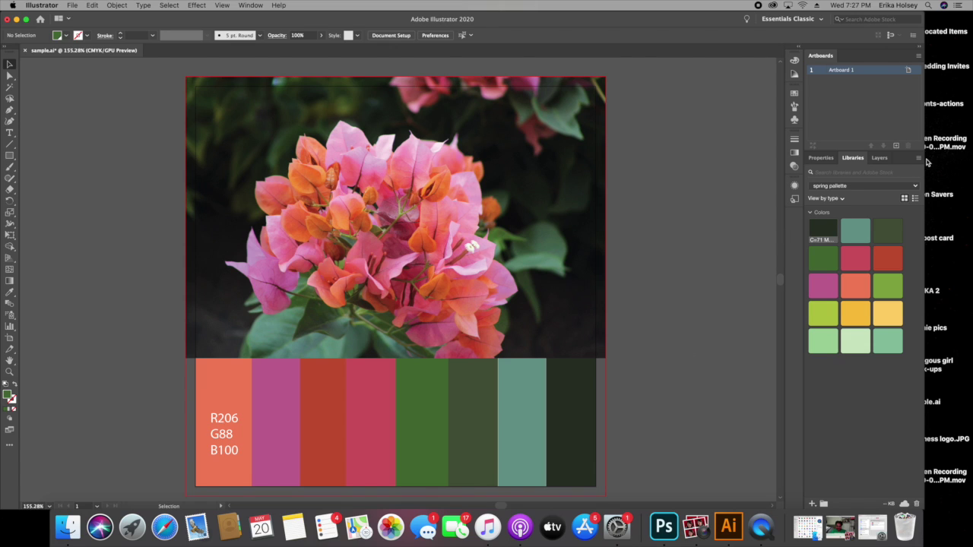
# Review the names of the spring pallette library's colors in list view, and return to the grid view
pyautogui.click(913, 199)
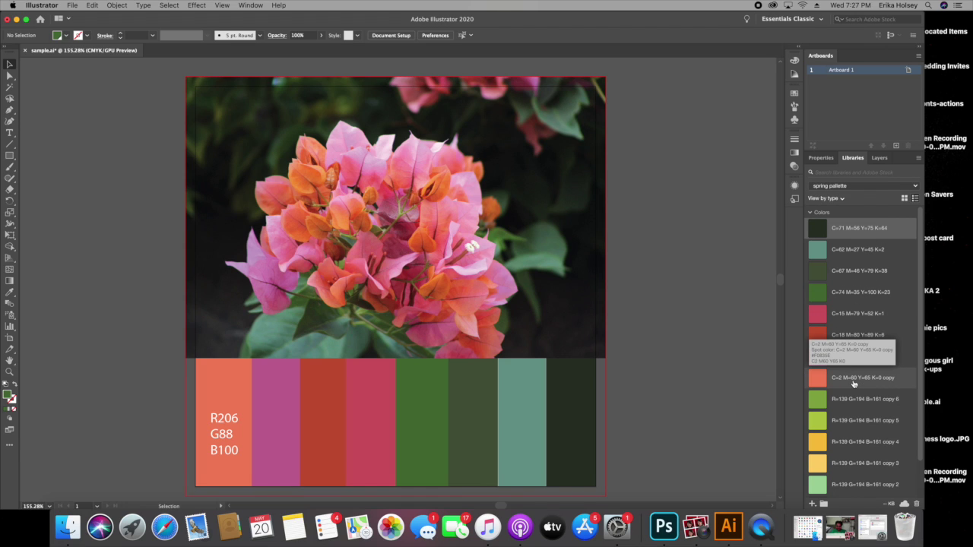
pyautogui.scroll(-1, 853, 384)
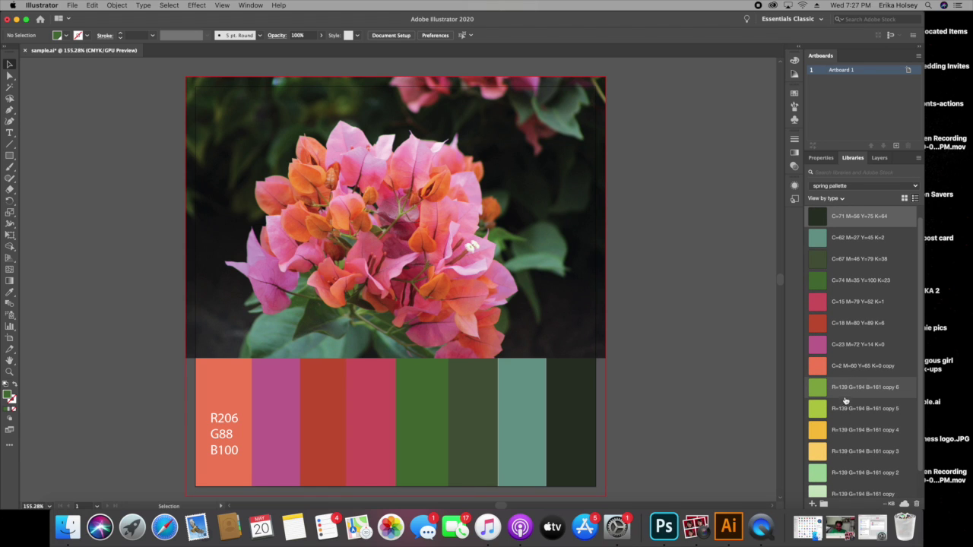
pyautogui.scroll(-2, 860, 442)
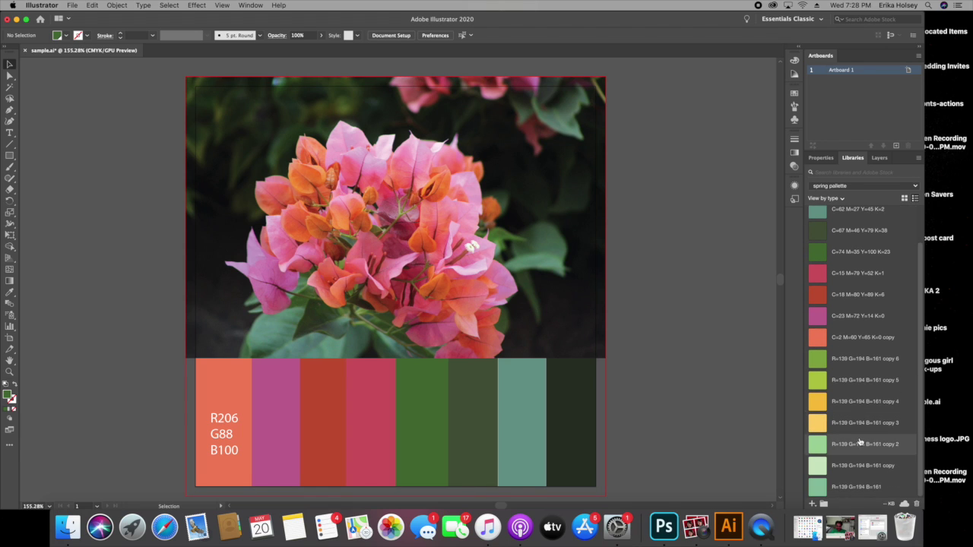
pyautogui.scroll(3, 858, 387)
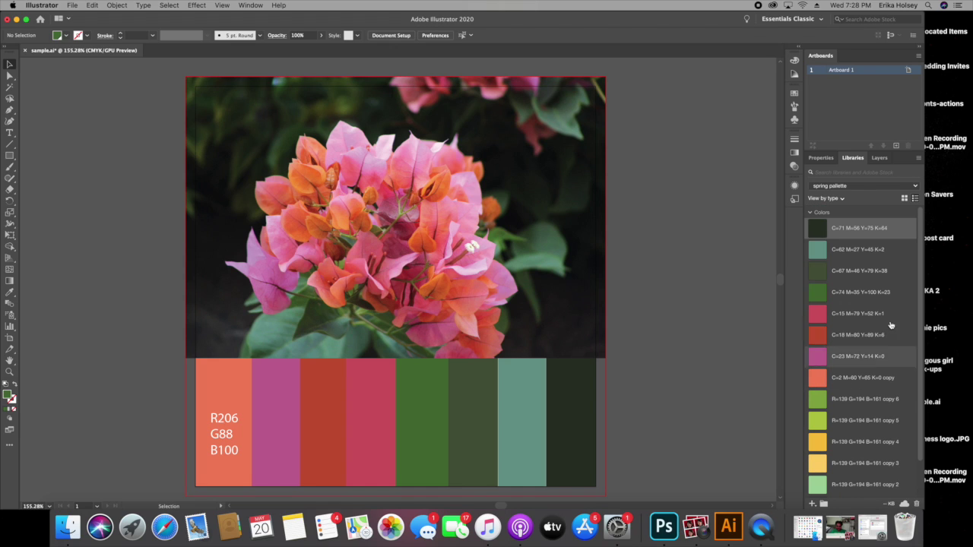
pyautogui.click(904, 199)
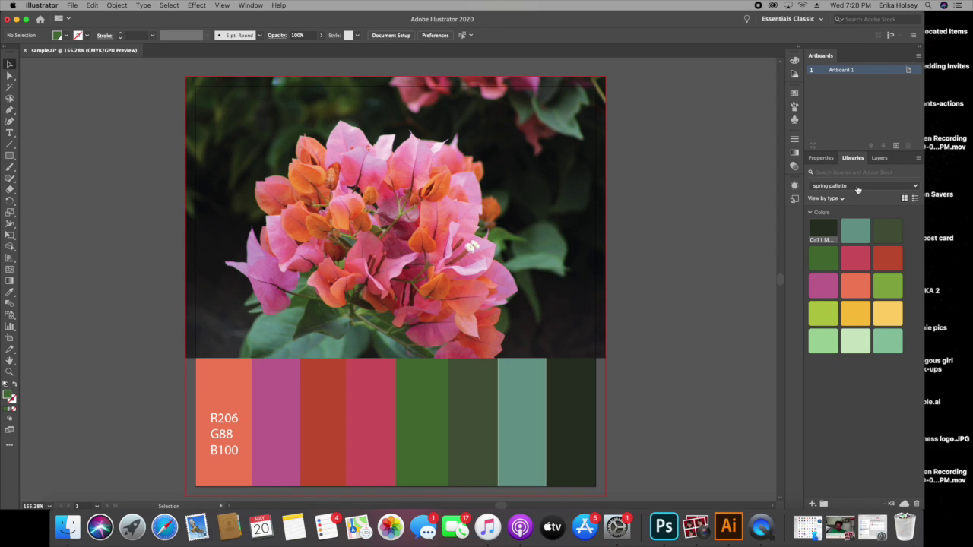
# Look over the management options for the spring pallette library, including its export, without applying any
pyautogui.click(918, 158)
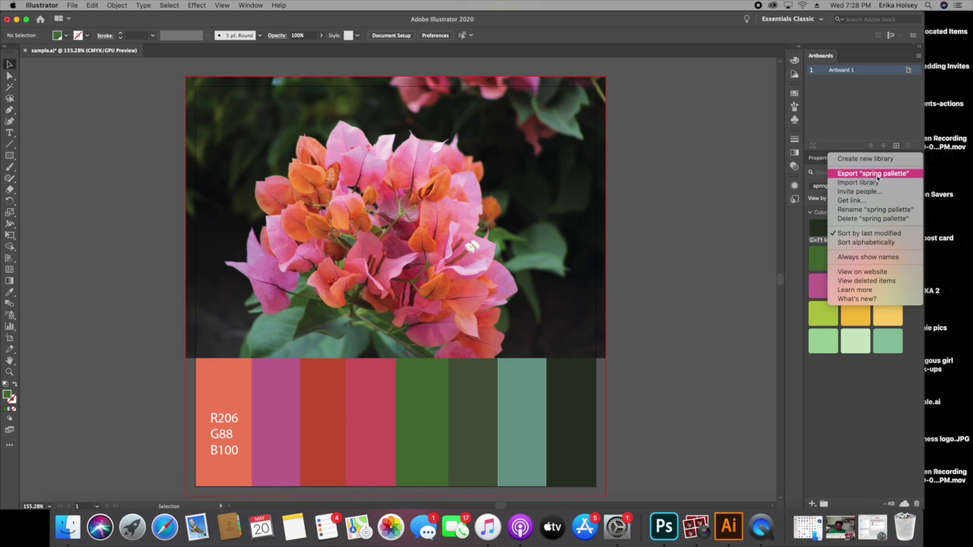
pyautogui.click(886, 388)
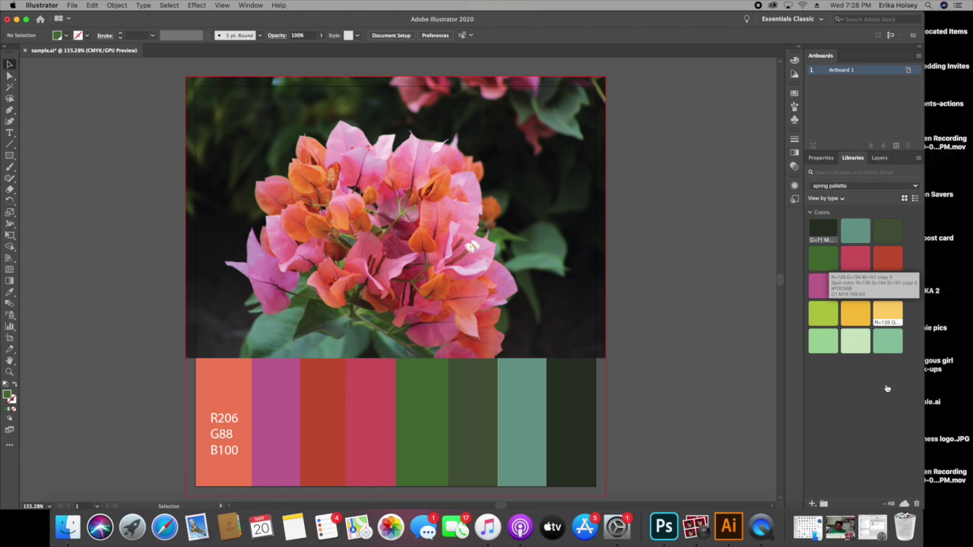